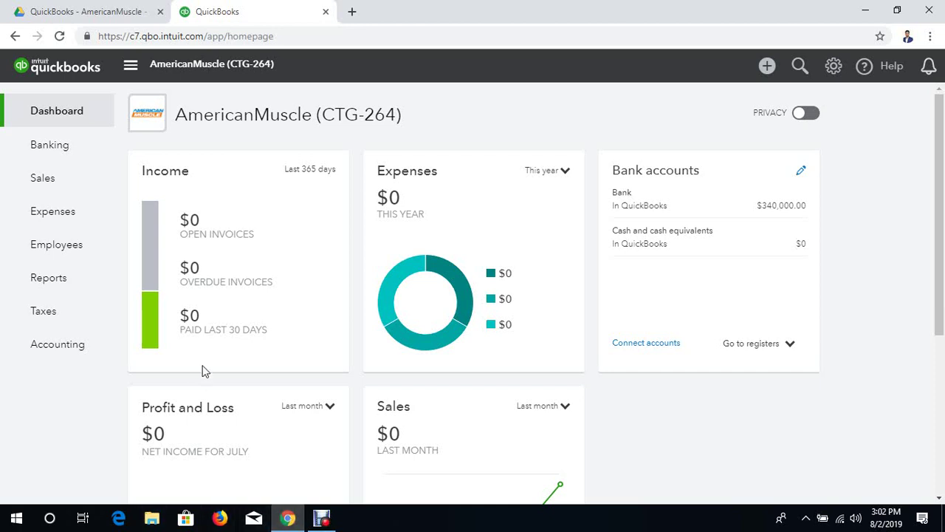
- Open the Products and Services list from the Sales area and look through the existing items
{"action": "mouse_move", "coordinate": [87, 181]}
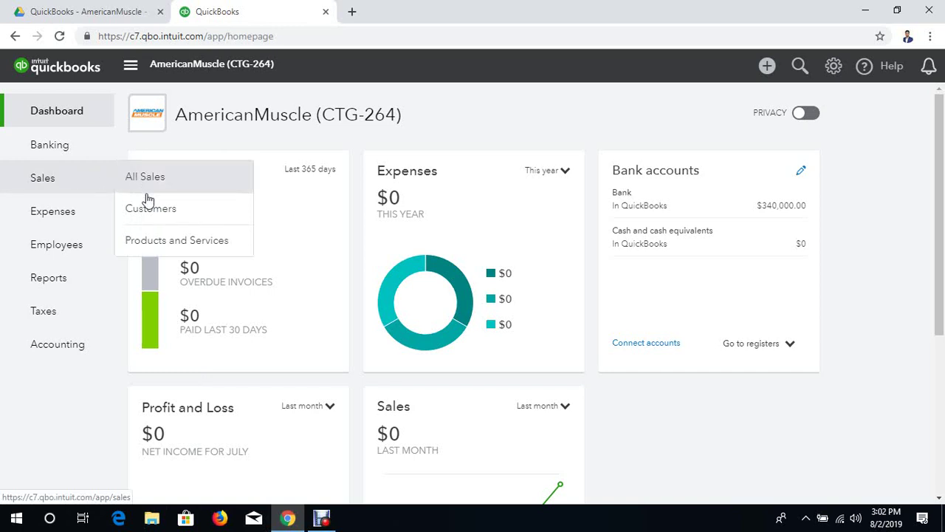
{"action": "left_click", "coordinate": [149, 243]}
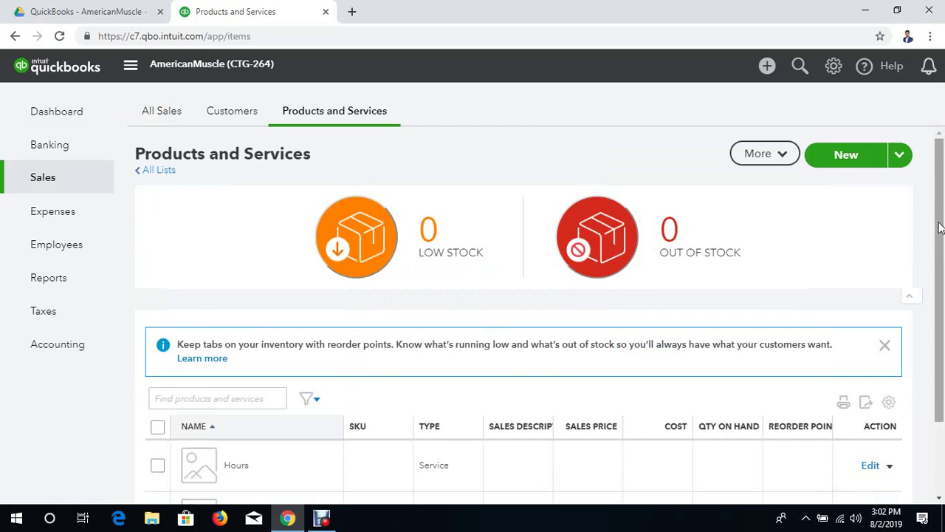
{"action": "left_click_drag", "start_coordinate": [939, 227], "coordinate": [940, 150]}
{"action": "scroll", "coordinate": [942, 258], "scroll_direction": "down", "scroll_amount": 2}
{"action": "scroll", "coordinate": [941, 369], "scroll_direction": "up", "scroll_amount": 1}
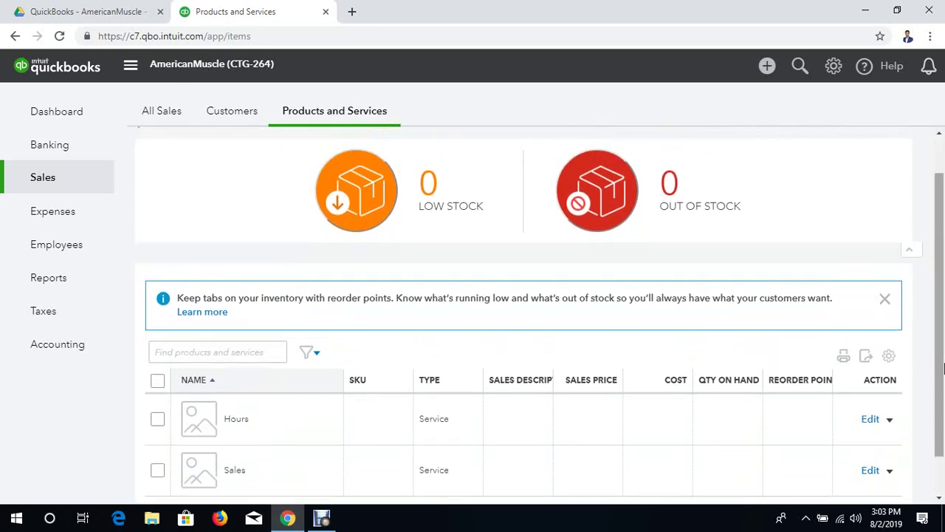
{"action": "left_click_drag", "start_coordinate": [941, 369], "coordinate": [940, 321]}
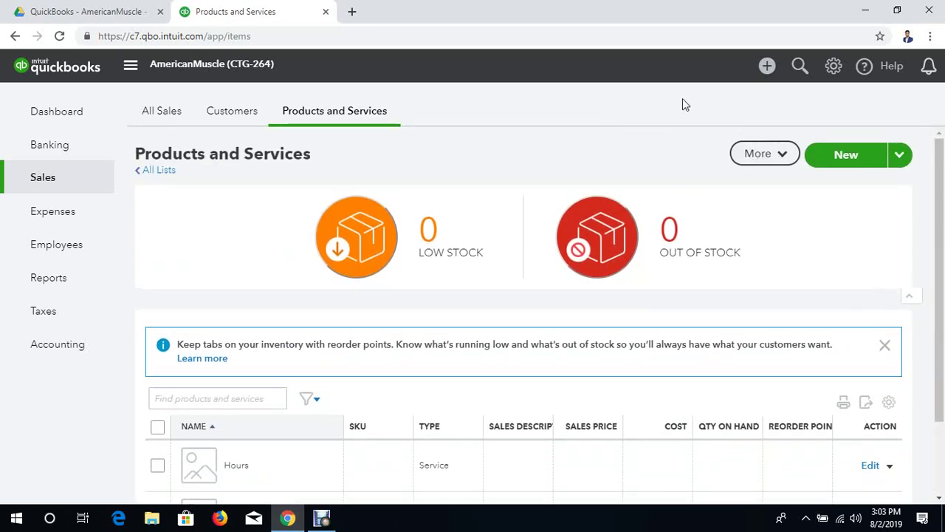
- Switch to Google Drive, open 3.2 Products and Services List.xlsx and find the first product, F-150 Exhaust
{"action": "left_click", "coordinate": [126, 15]}
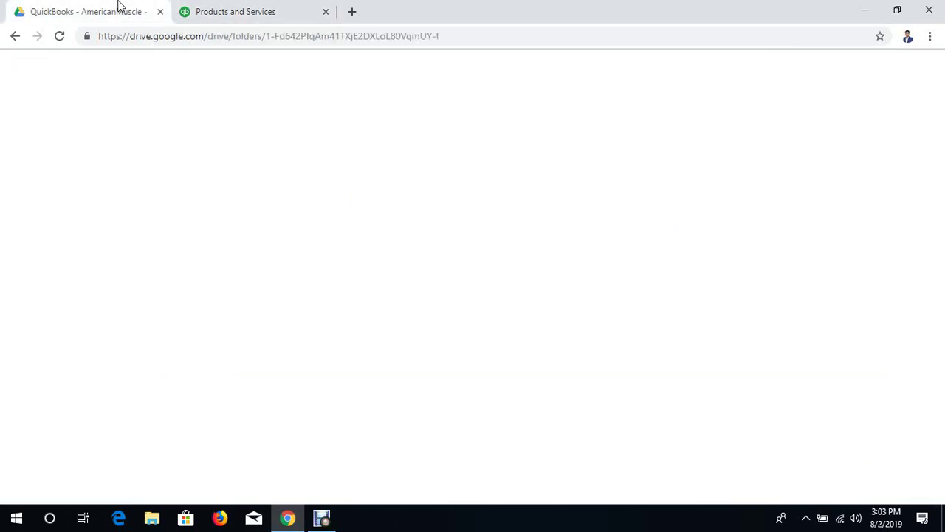
{"action": "scroll", "coordinate": [492, 268], "scroll_direction": "down", "scroll_amount": 2}
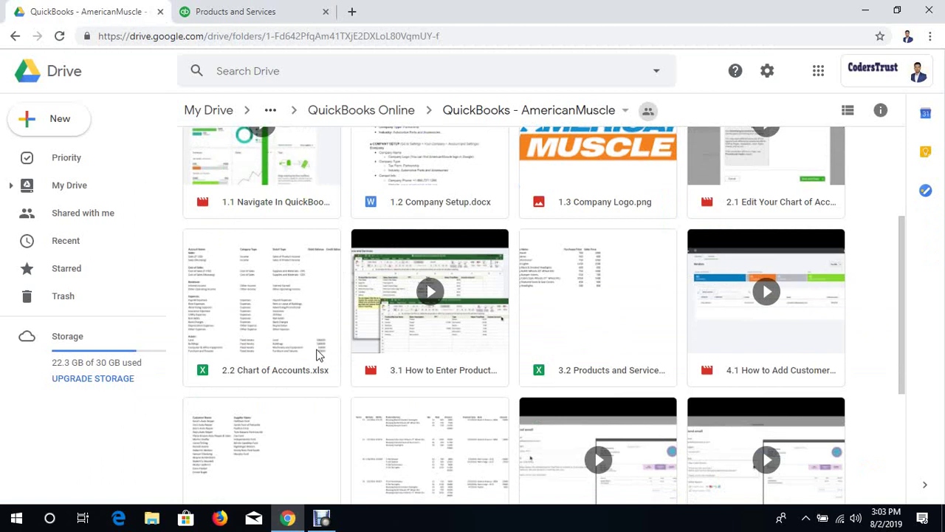
{"action": "left_click", "coordinate": [252, 338]}
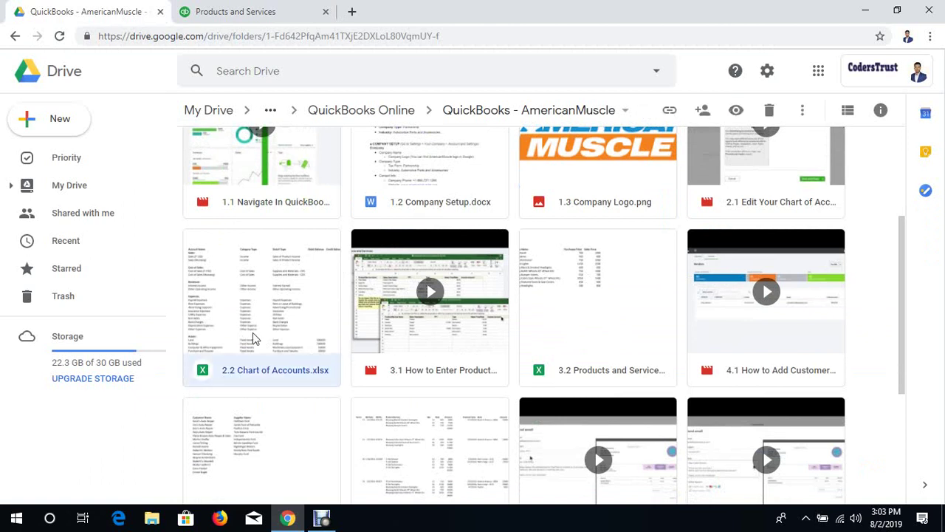
{"action": "key", "text": "Right"}
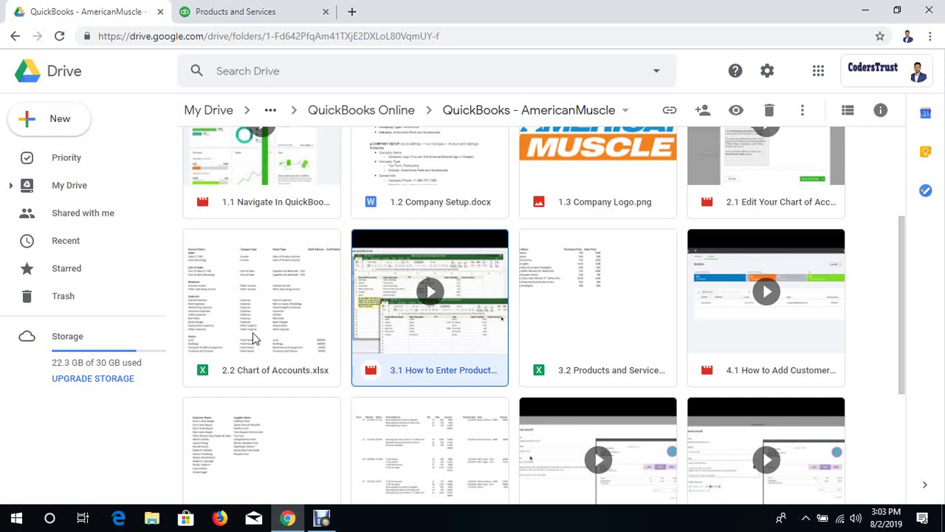
{"action": "key", "text": "Right"}
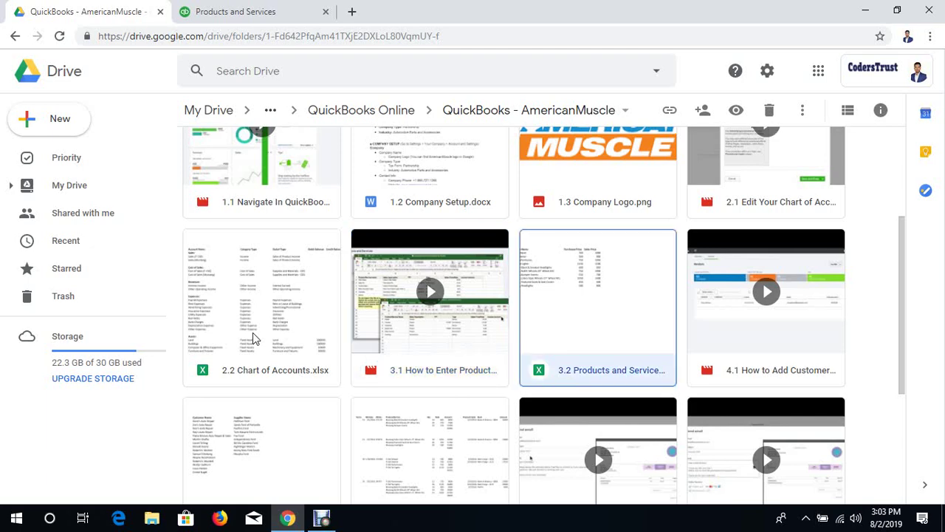
{"action": "key", "text": "Return"}
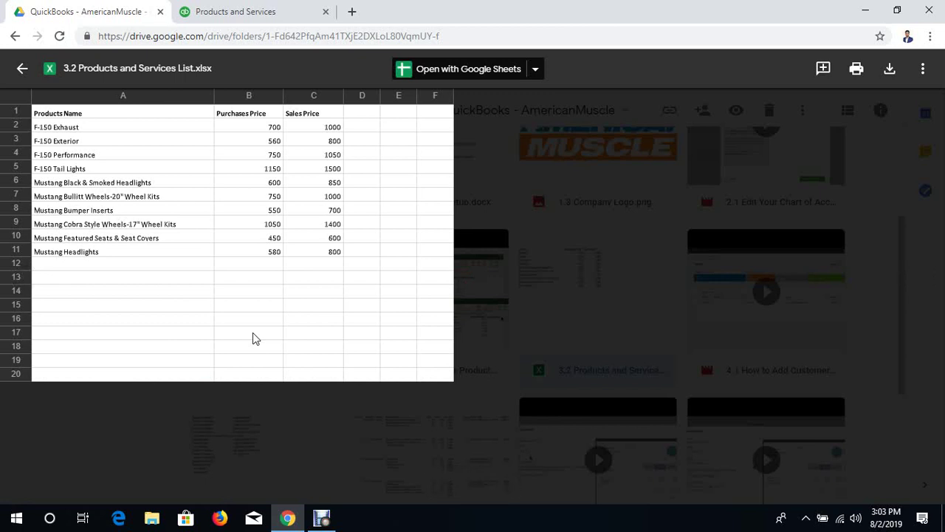
{"action": "left_click", "coordinate": [133, 130]}
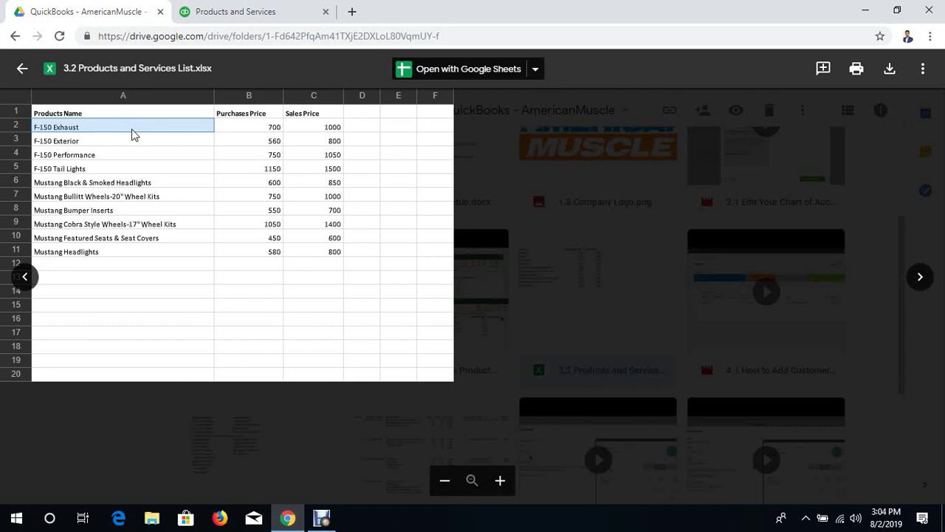
- Switch back to QuickBooks and start a new product of the Inventory type
{"action": "left_click", "coordinate": [215, 11]}
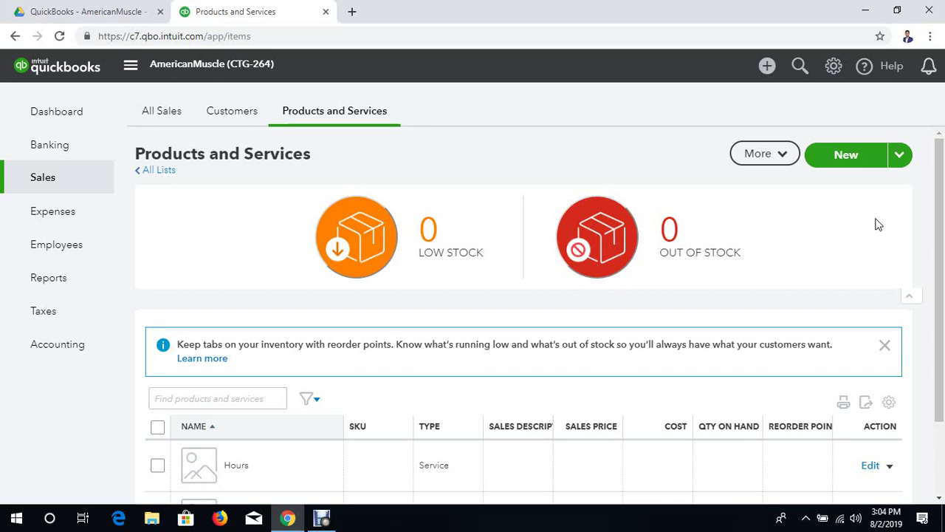
{"action": "left_click", "coordinate": [899, 155]}
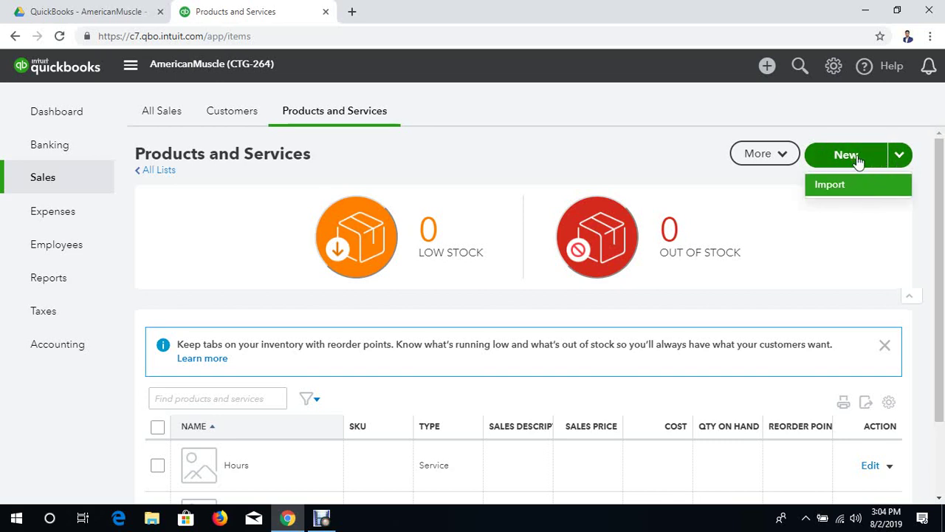
{"action": "left_click", "coordinate": [845, 155]}
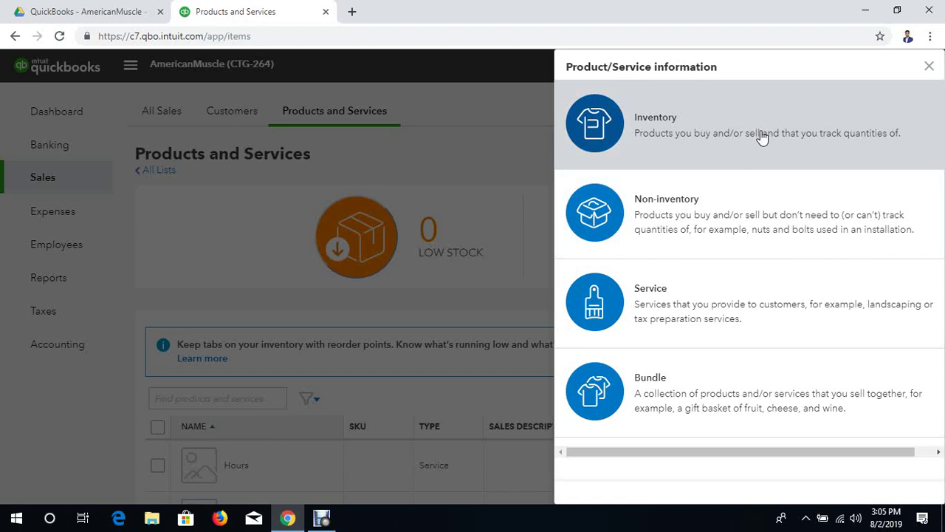
{"action": "left_click", "coordinate": [95, 6]}
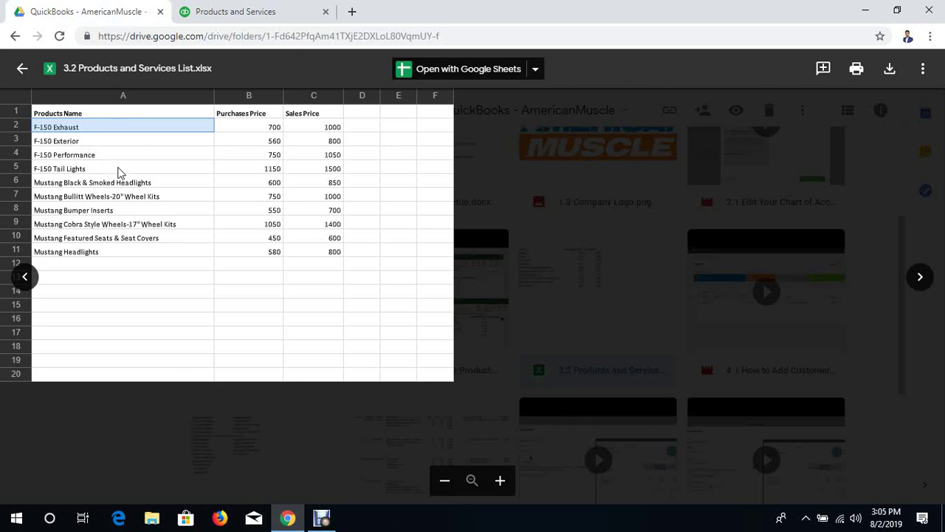
{"action": "left_click", "coordinate": [221, 11]}
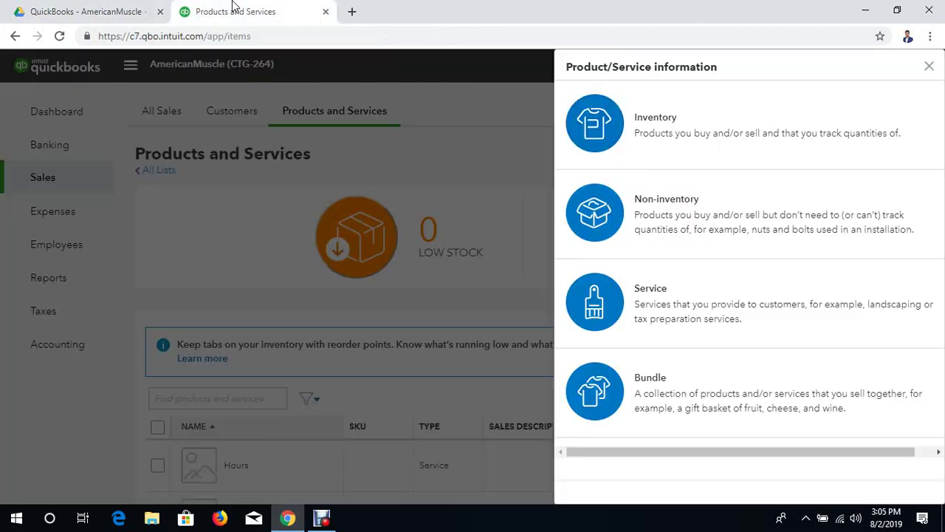
{"action": "left_click", "coordinate": [655, 113]}
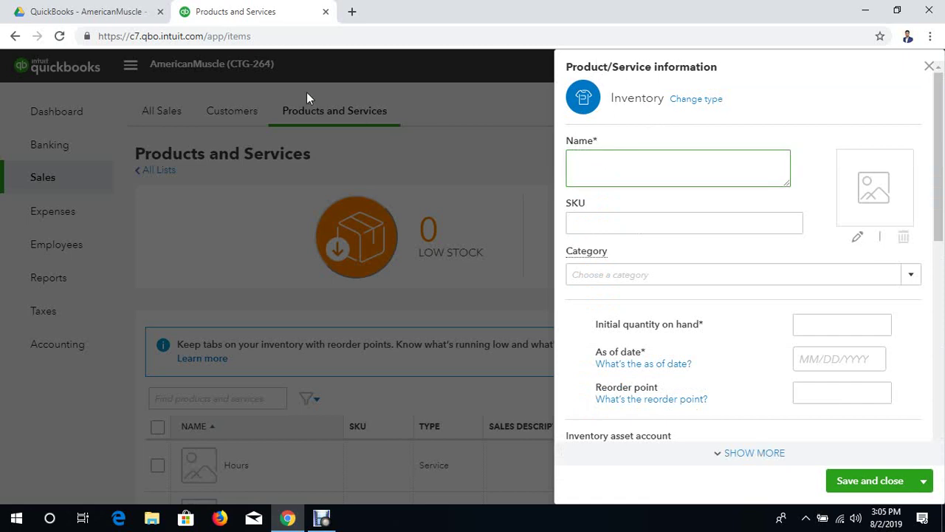
- Check the product name in the Drive spreadsheet and name the new inventory item F-150 Exhaust
{"action": "left_click", "coordinate": [78, 11]}
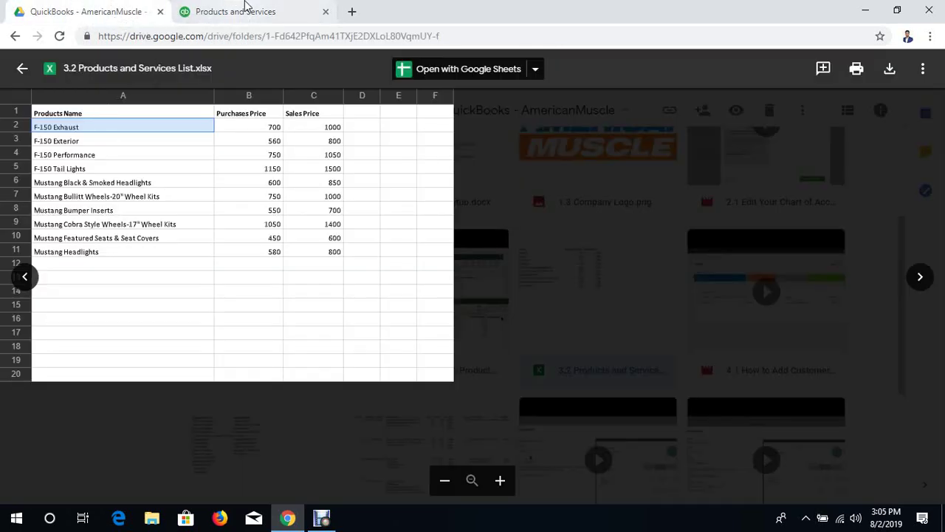
{"action": "left_click", "coordinate": [243, 8]}
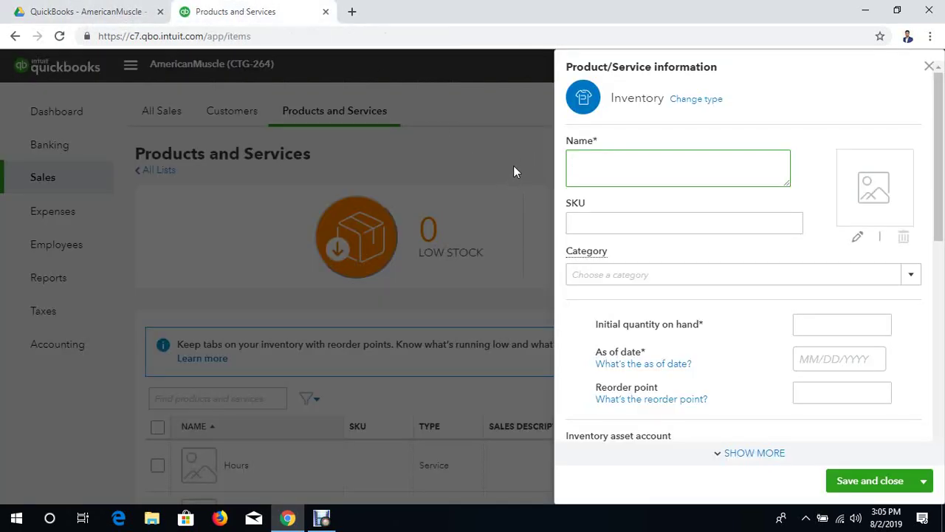
{"action": "type", "text": "F-150 Exhaust"}
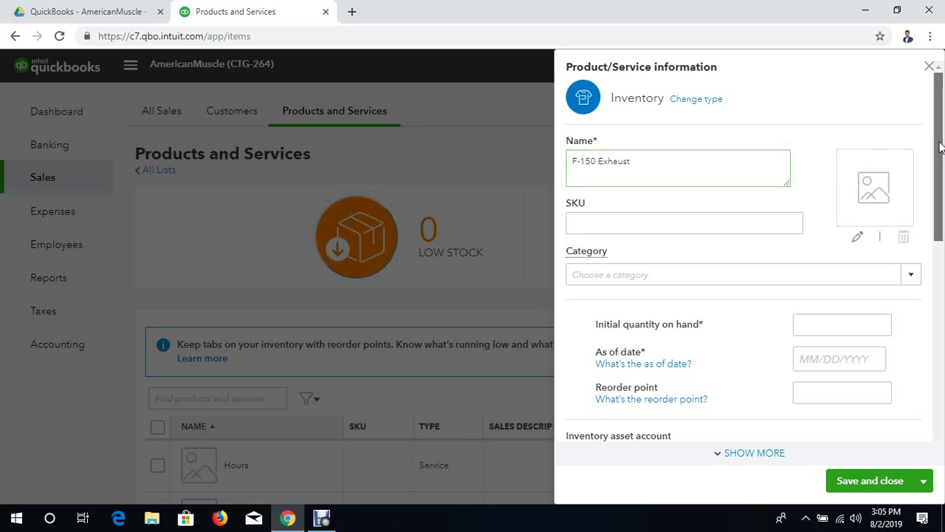
- Set the item's initial quantity on hand to 100
{"action": "left_click_drag", "start_coordinate": [941, 146], "coordinate": [942, 162]}
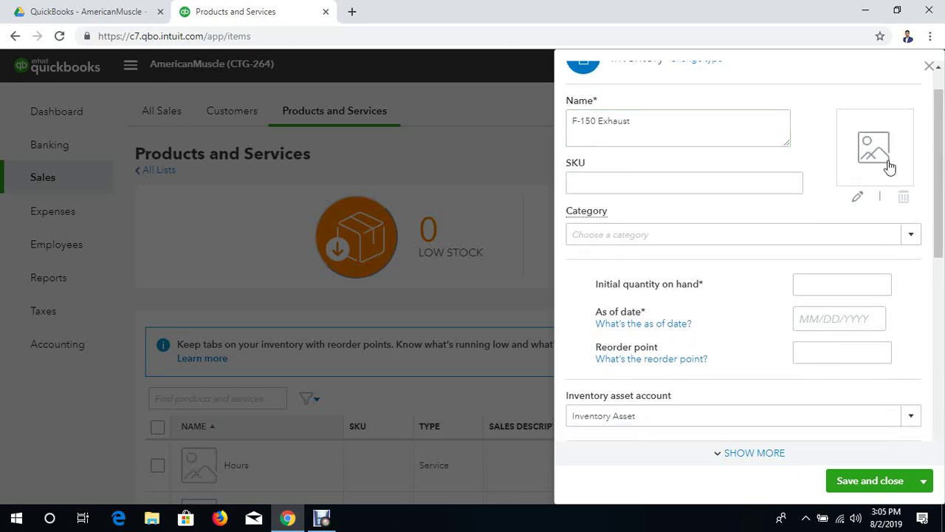
{"action": "left_click_drag", "start_coordinate": [940, 157], "coordinate": [943, 191]}
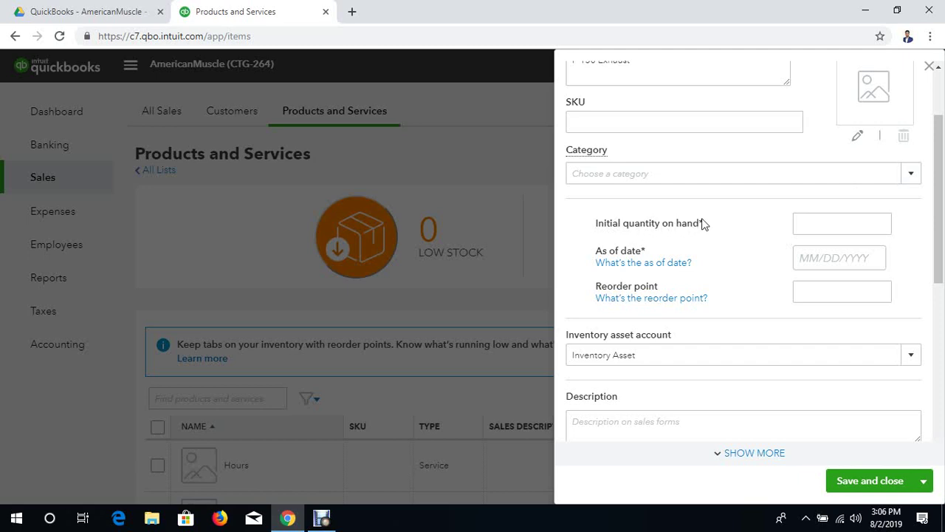
{"action": "left_click", "coordinate": [809, 226]}
{"action": "type", "text": "00"}
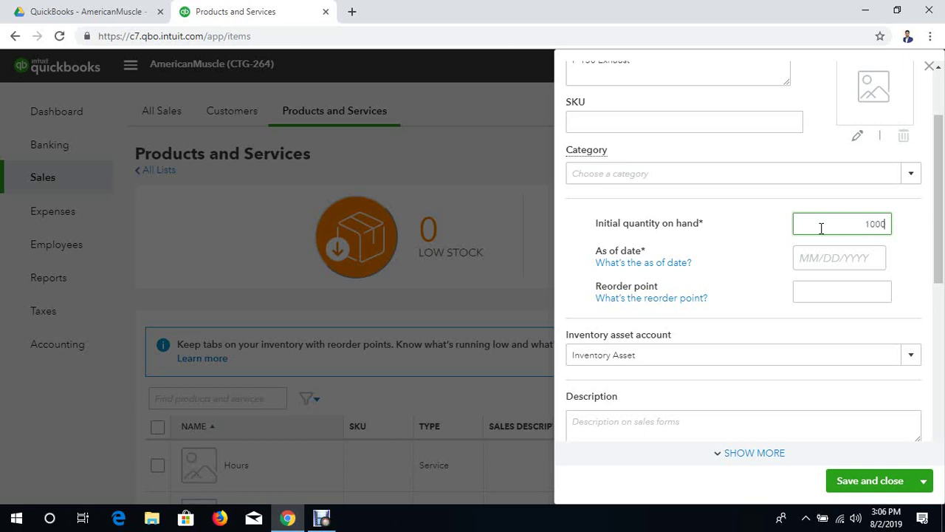
{"action": "key", "text": "BackSpace"}
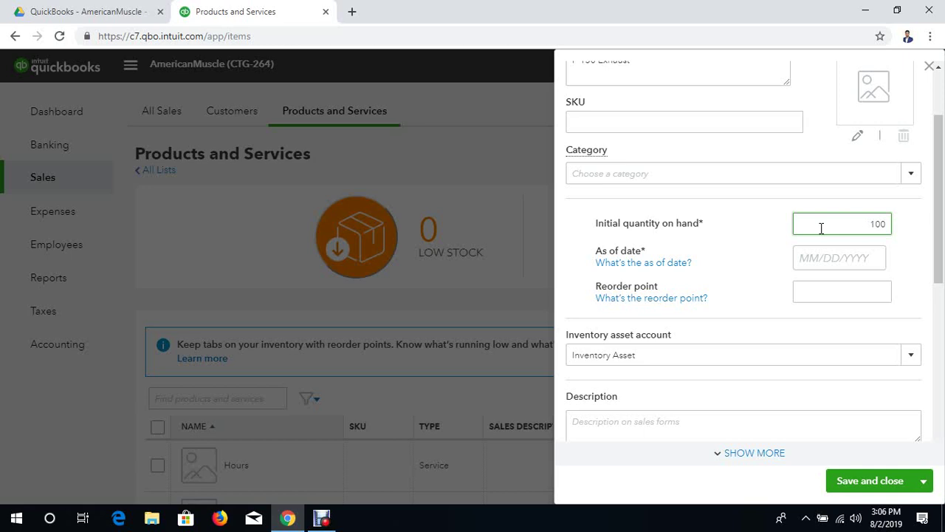
- Set the item's as-of date to 01/01/2018
{"action": "left_click", "coordinate": [875, 258]}
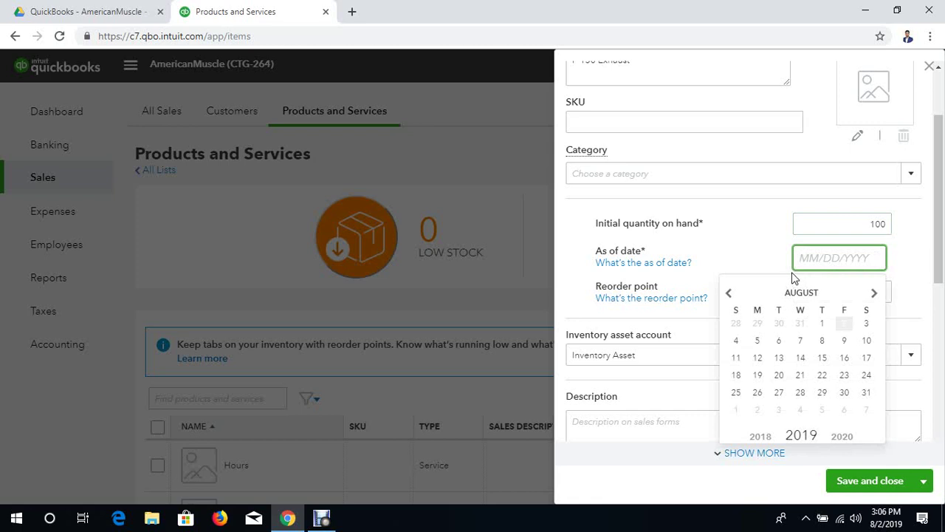
{"action": "left_click", "coordinate": [729, 292]}
{"action": "left_click", "coordinate": [729, 292]}
{"action": "left_click", "coordinate": [729, 292]}
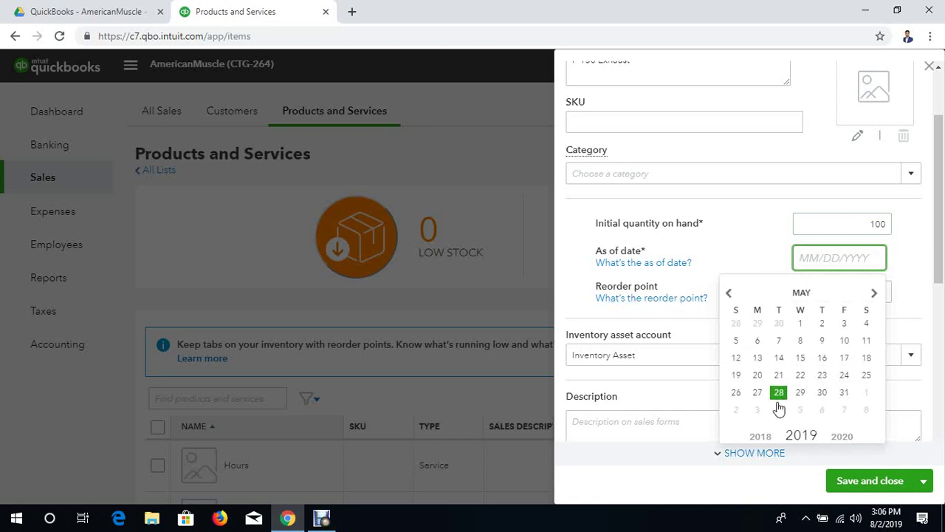
{"action": "left_click", "coordinate": [760, 436]}
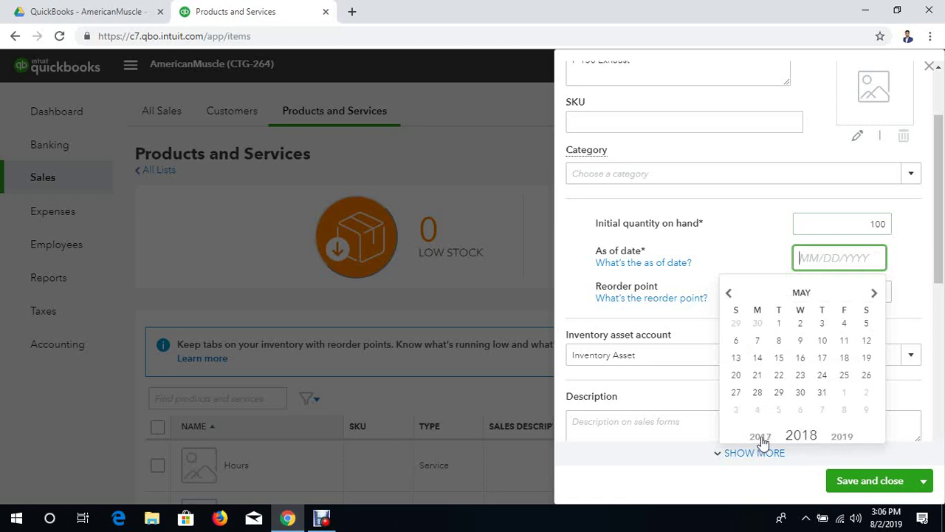
{"action": "left_click", "coordinate": [729, 292]}
{"action": "left_click", "coordinate": [729, 293]}
{"action": "left_click", "coordinate": [729, 292]}
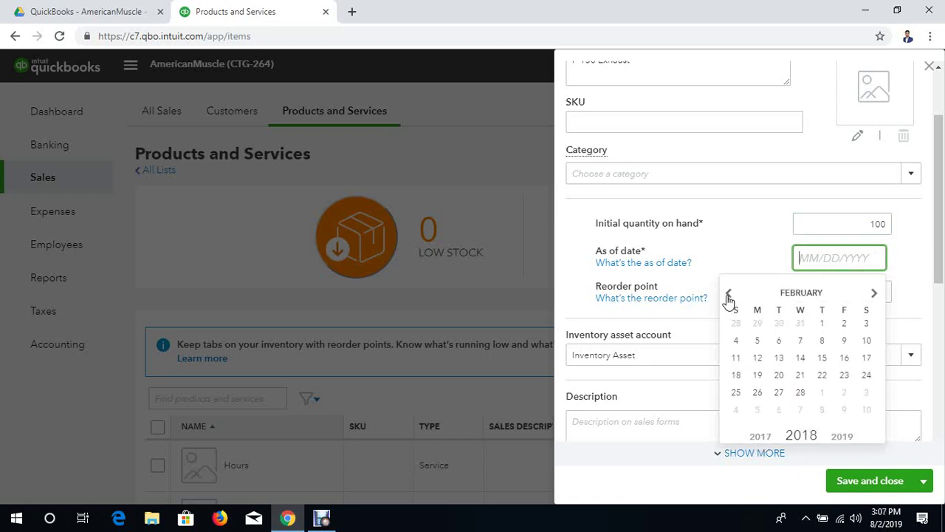
{"action": "left_click", "coordinate": [728, 292]}
{"action": "left_click", "coordinate": [759, 325]}
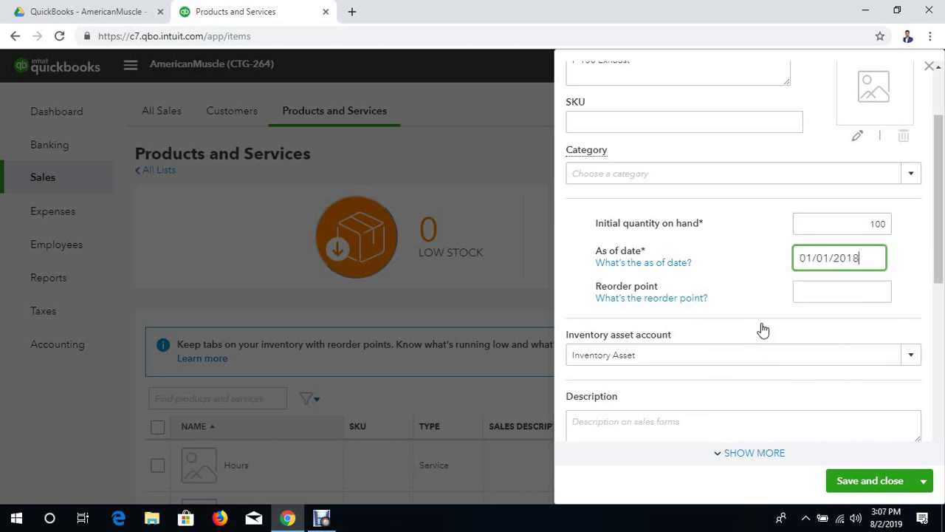
- Set the item's inventory asset account to Inventory
{"action": "left_click", "coordinate": [940, 246]}
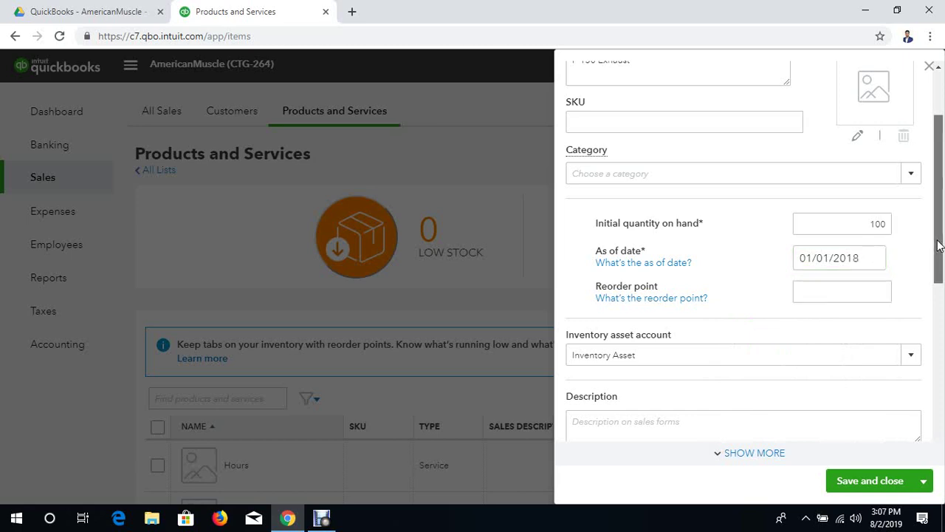
{"action": "left_click_drag", "start_coordinate": [939, 246], "coordinate": [941, 311]}
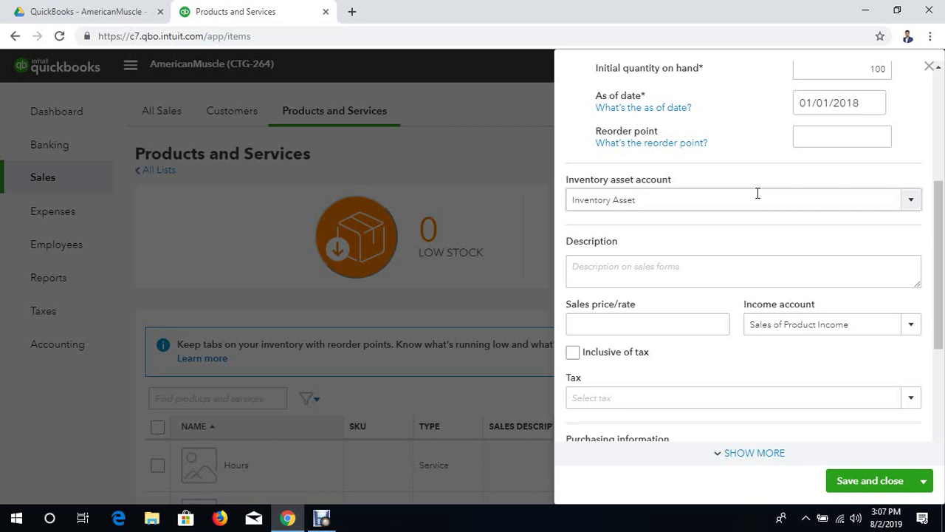
{"action": "left_click", "coordinate": [911, 204]}
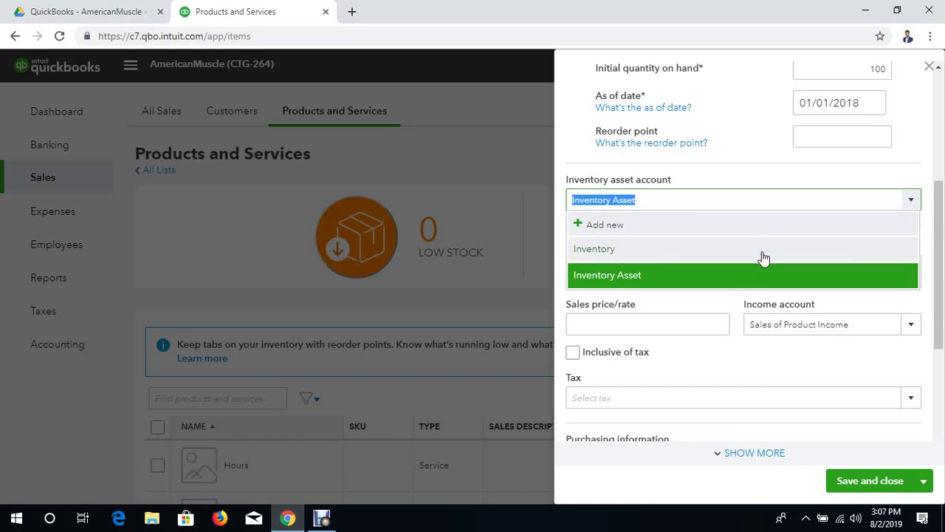
{"action": "left_click", "coordinate": [765, 257]}
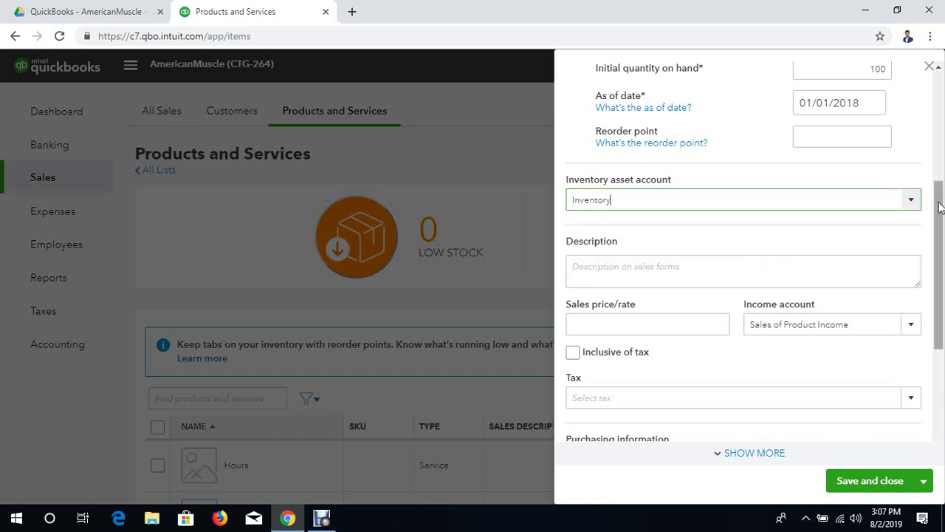
- Set the item's sales price to 1000, as listed in the Drive spreadsheet, and its income account to Sales
{"action": "left_click_drag", "start_coordinate": [936, 201], "coordinate": [941, 230]}
{"action": "left_click", "coordinate": [844, 217]}
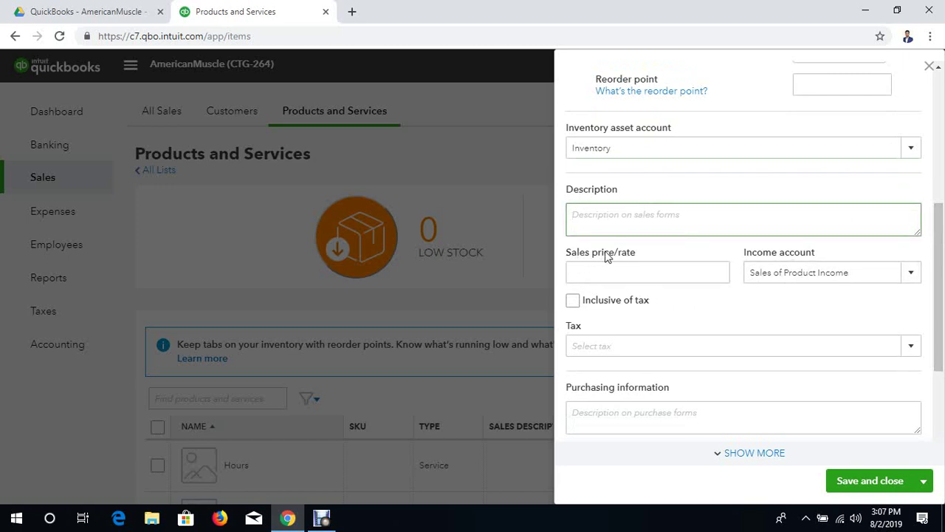
{"action": "left_click", "coordinate": [619, 274]}
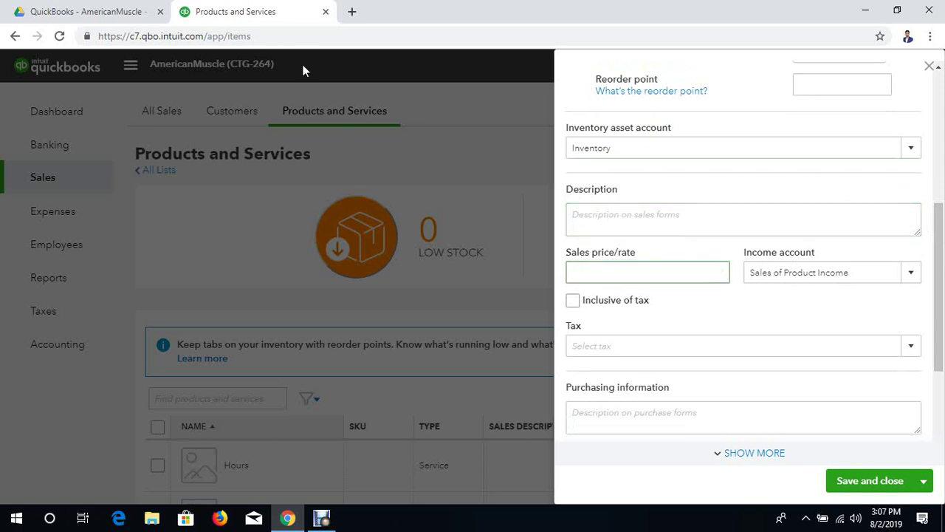
{"action": "left_click", "coordinate": [129, 13]}
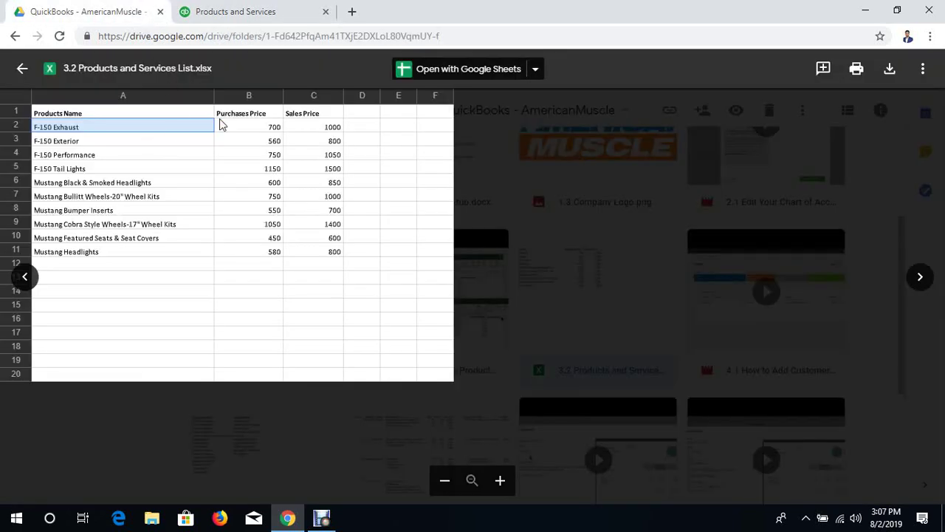
{"action": "left_click", "coordinate": [289, 15]}
{"action": "left_click", "coordinate": [592, 268]}
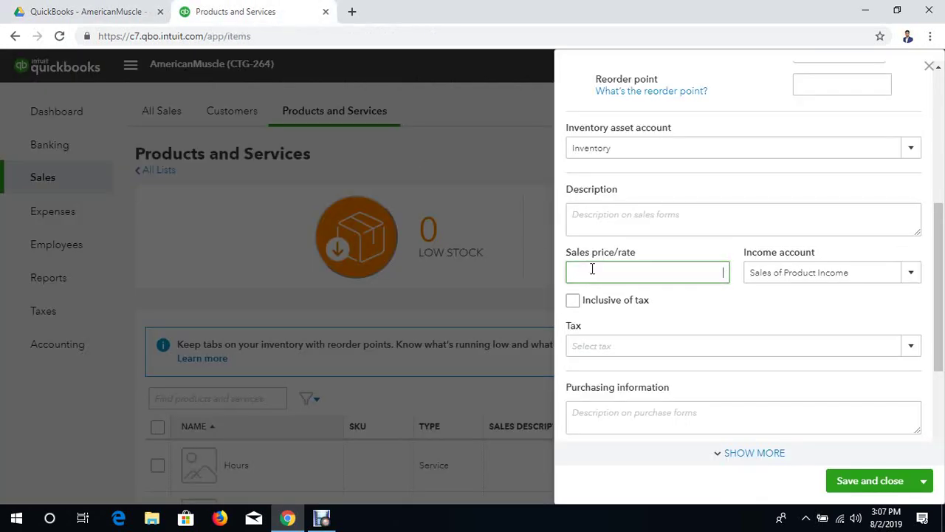
{"action": "type", "text": "1000"}
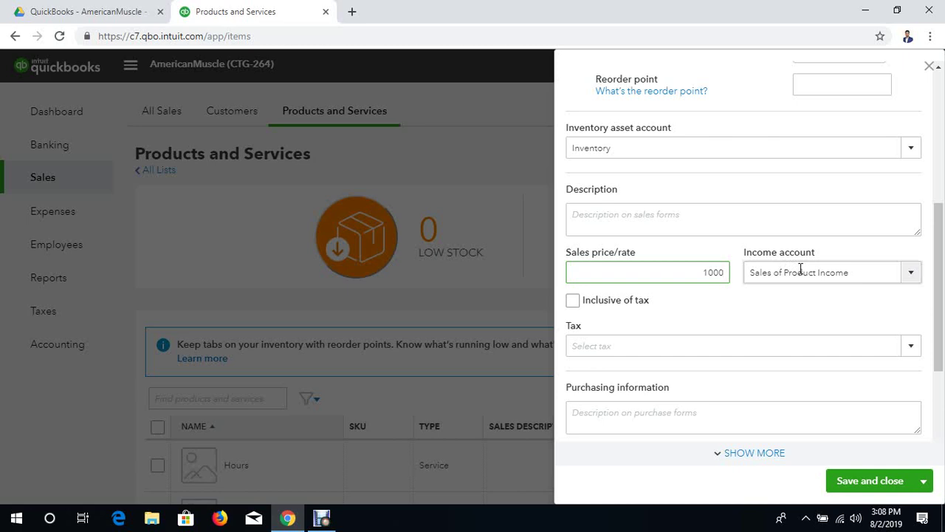
{"action": "left_click", "coordinate": [911, 279]}
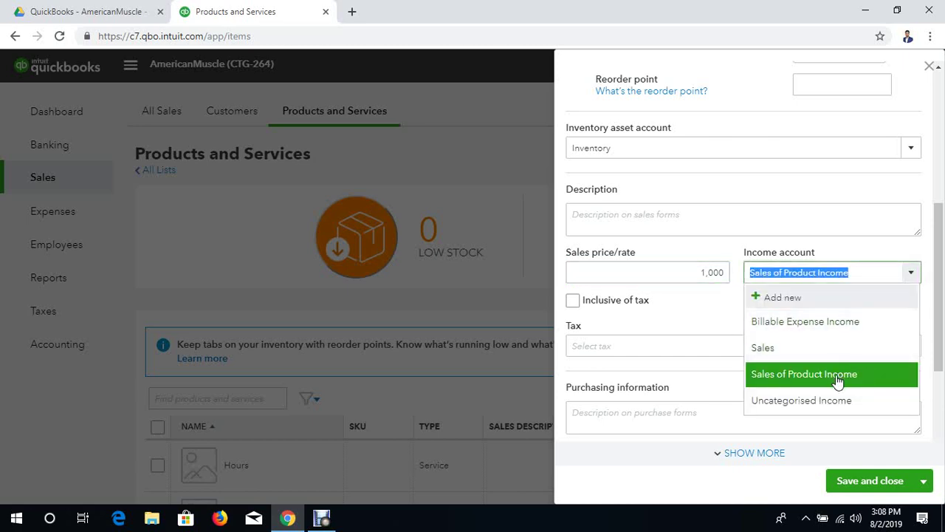
{"action": "left_click", "coordinate": [853, 353]}
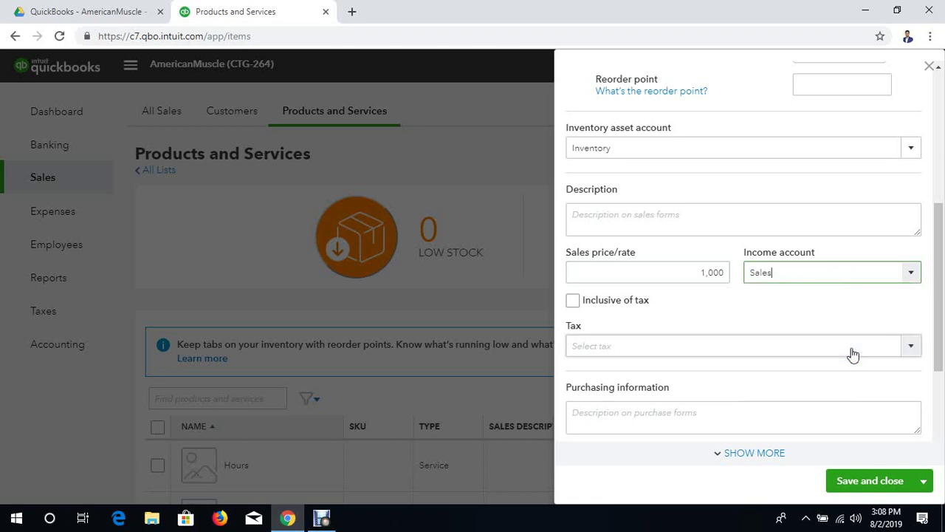
- Mark the sales price as inclusive of tax and select Sales Tax (8%) as the item's tax
{"action": "scroll", "coordinate": [756, 263], "scroll_direction": "down", "scroll_amount": 1}
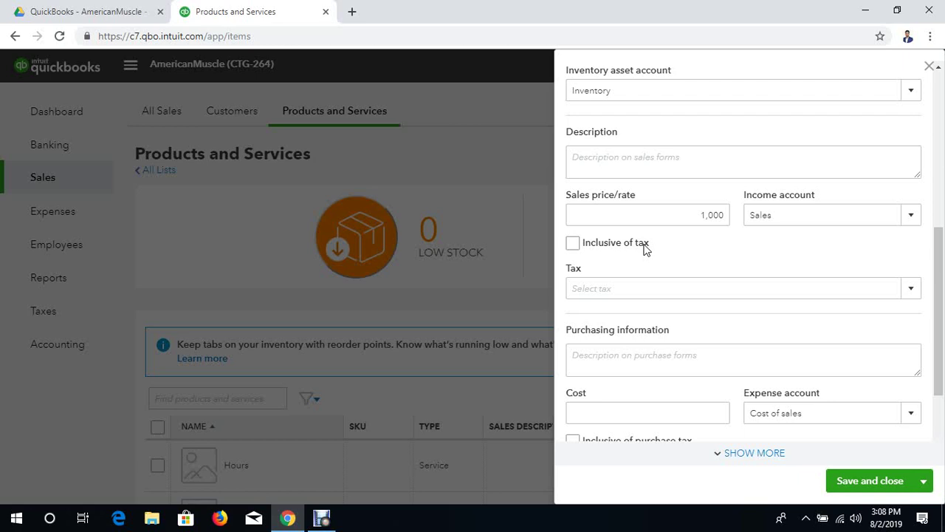
{"action": "left_click", "coordinate": [573, 245]}
{"action": "left_click", "coordinate": [910, 289]}
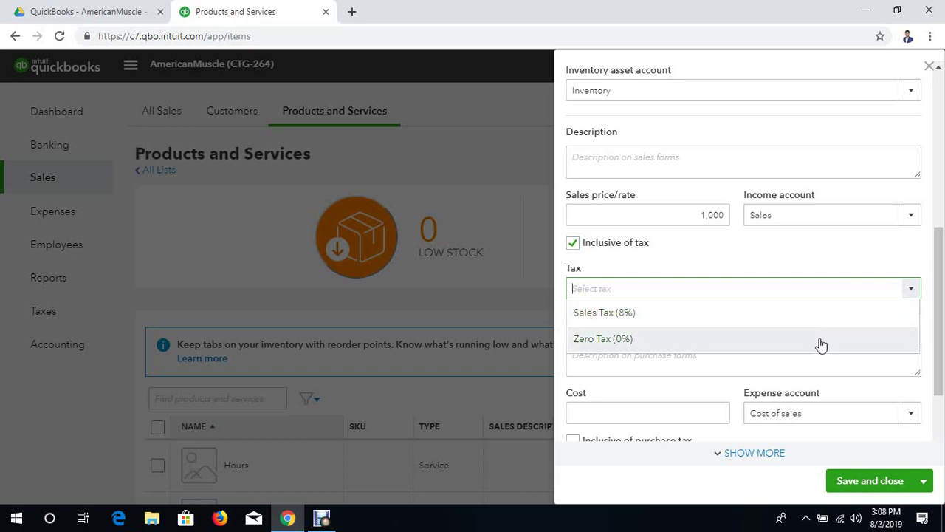
{"action": "left_click", "coordinate": [824, 315]}
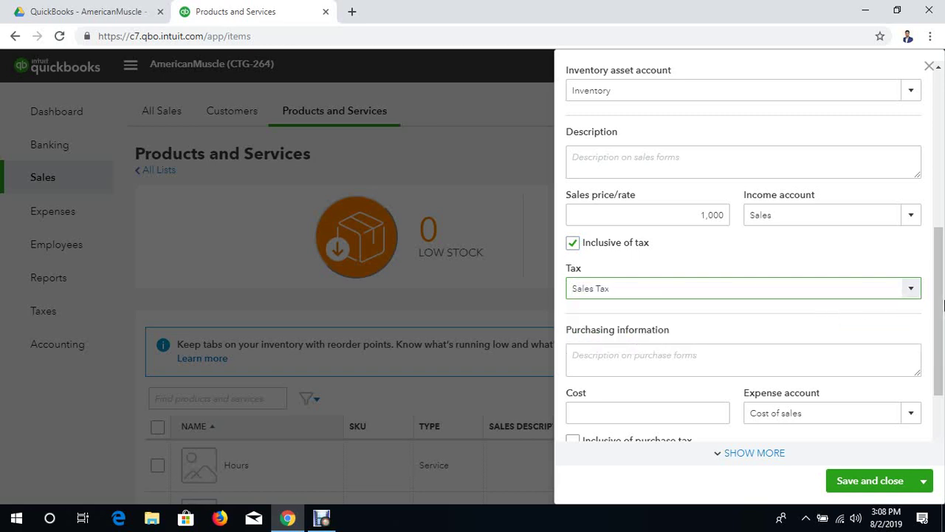
- Check the purchase price in the Drive spreadsheet and set the item's cost to 700, keeping Cost of sales as the expense account
{"action": "left_click_drag", "start_coordinate": [942, 299], "coordinate": [943, 343]}
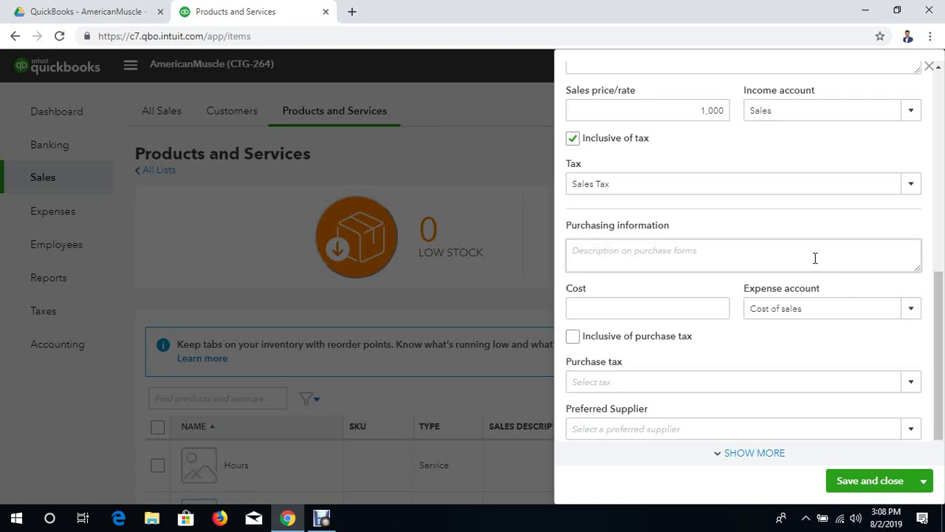
{"action": "left_click", "coordinate": [711, 310]}
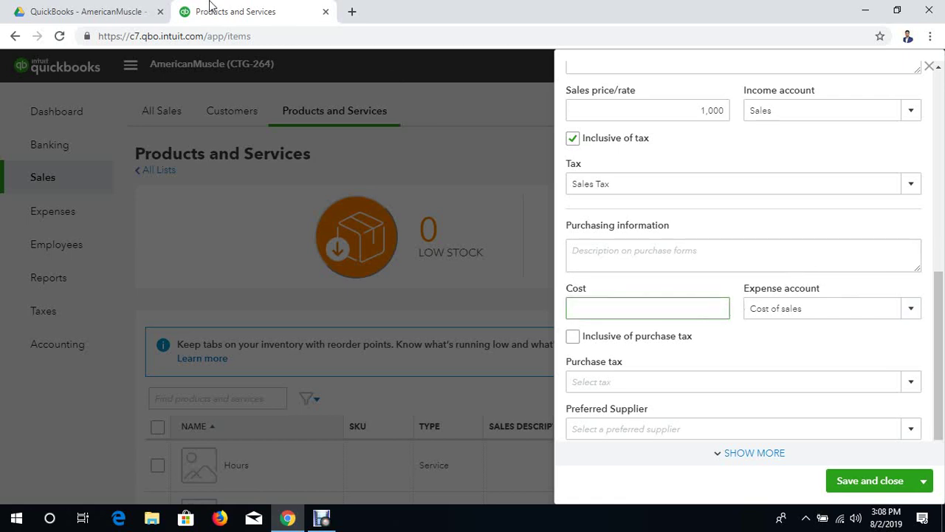
{"action": "left_click", "coordinate": [124, 10]}
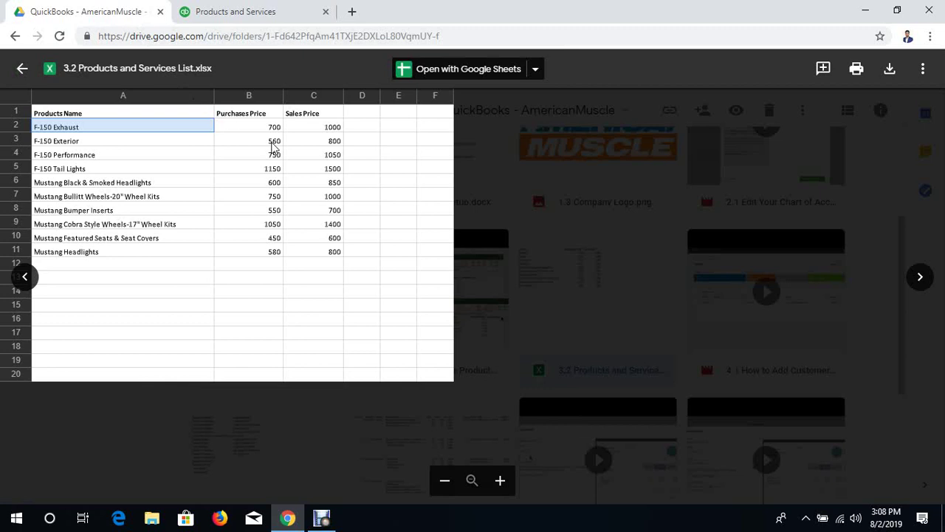
{"action": "left_click", "coordinate": [236, 11]}
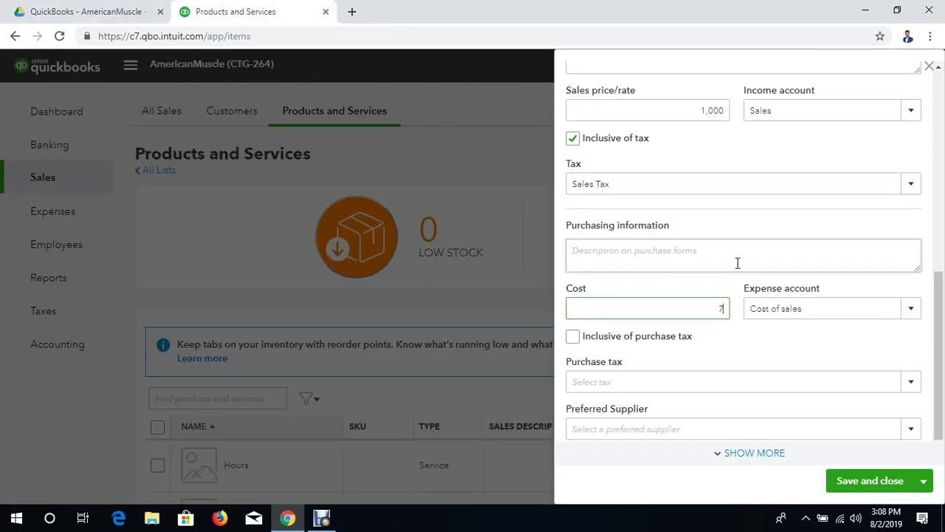
{"action": "type", "text": "700"}
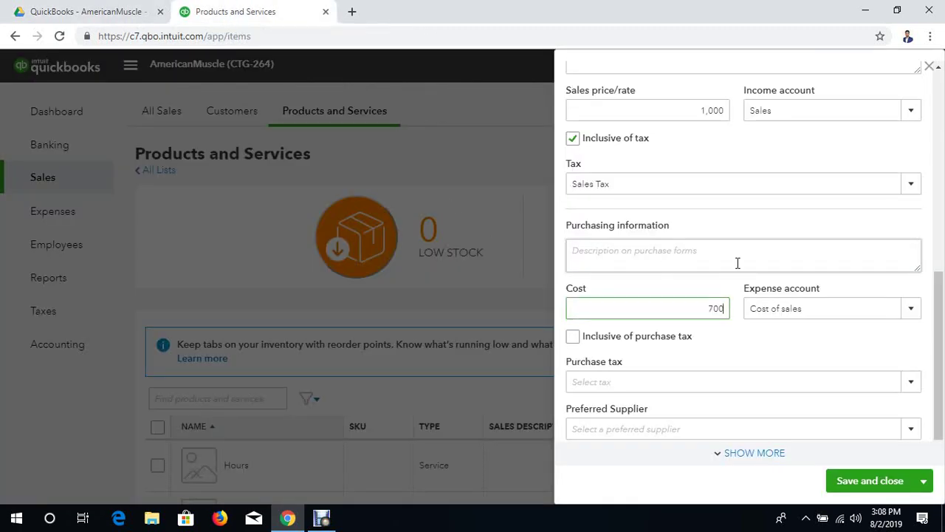
{"action": "left_click", "coordinate": [912, 311]}
{"action": "left_click", "coordinate": [913, 312]}
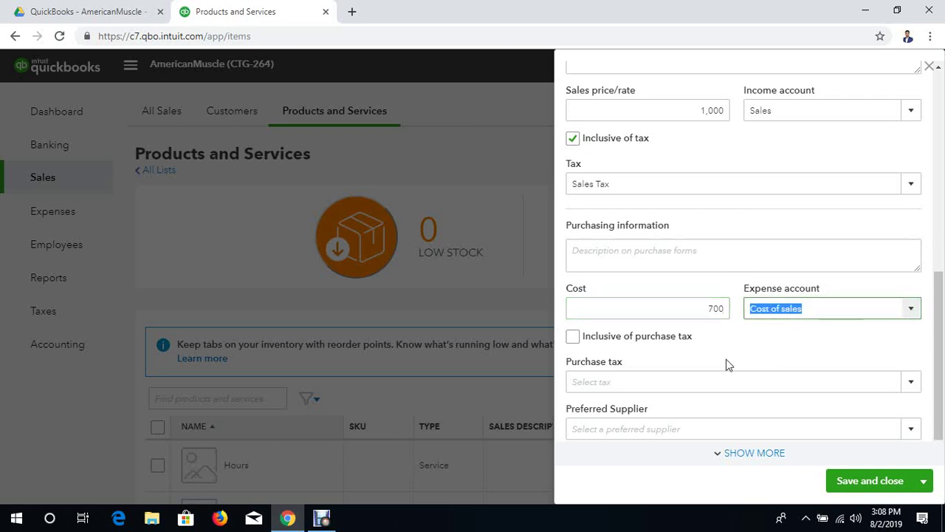
- Mark the cost as inclusive of purchase tax and select Zero Tax (0%) as the purchase tax
{"action": "left_click", "coordinate": [574, 339]}
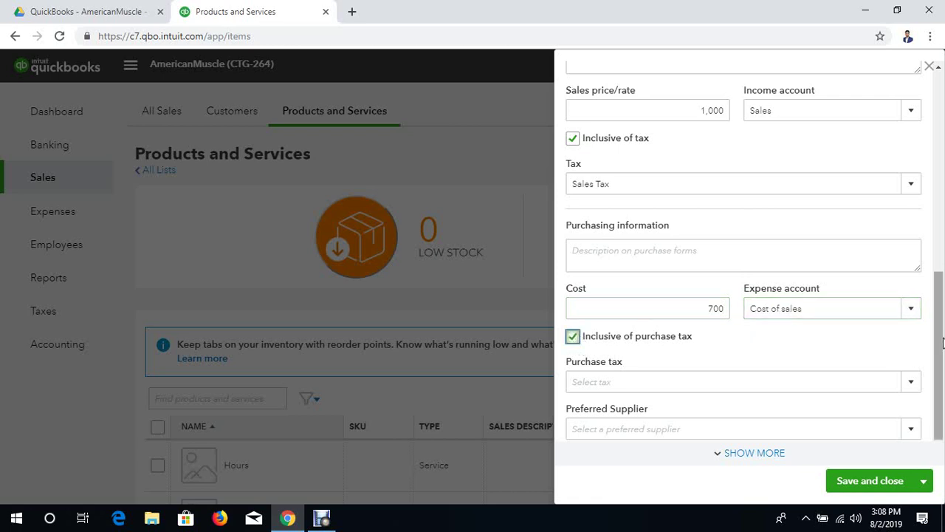
{"action": "scroll", "coordinate": [943, 342], "scroll_direction": "down", "scroll_amount": 1}
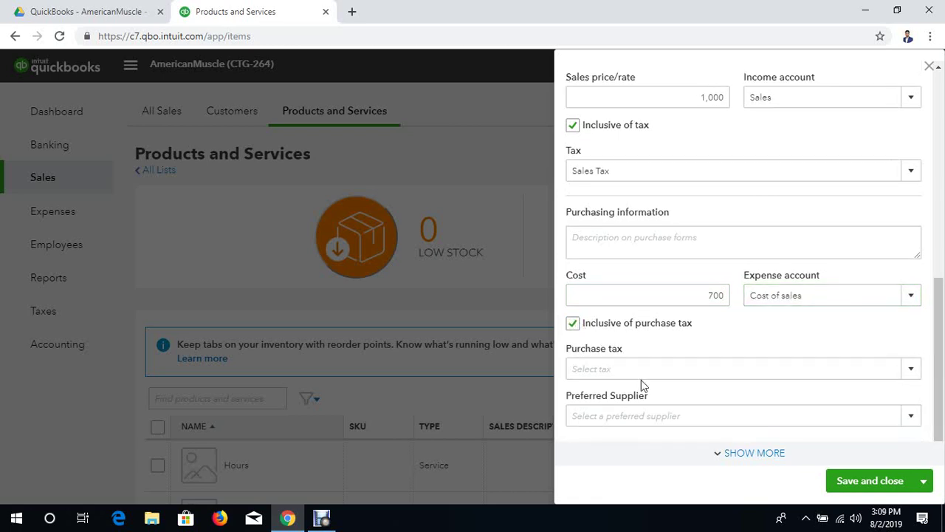
{"action": "left_click", "coordinate": [912, 370]}
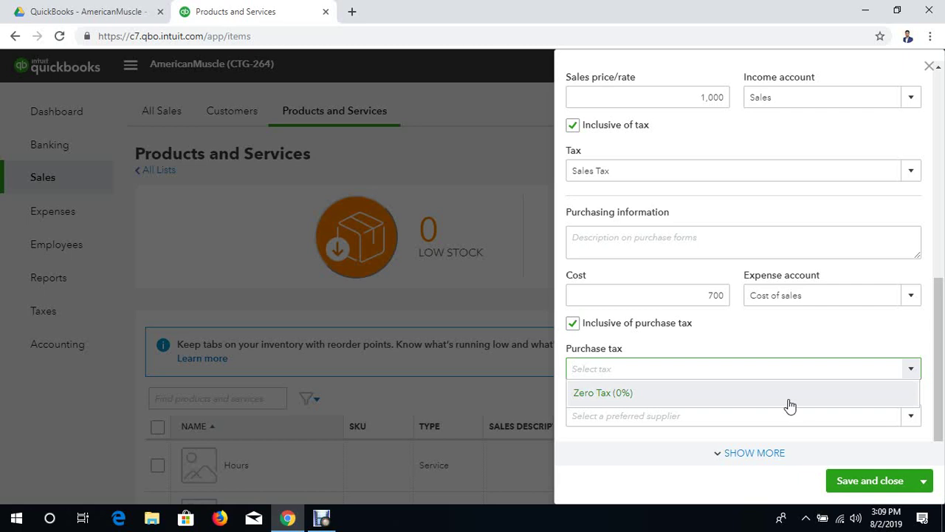
{"action": "left_click", "coordinate": [764, 402]}
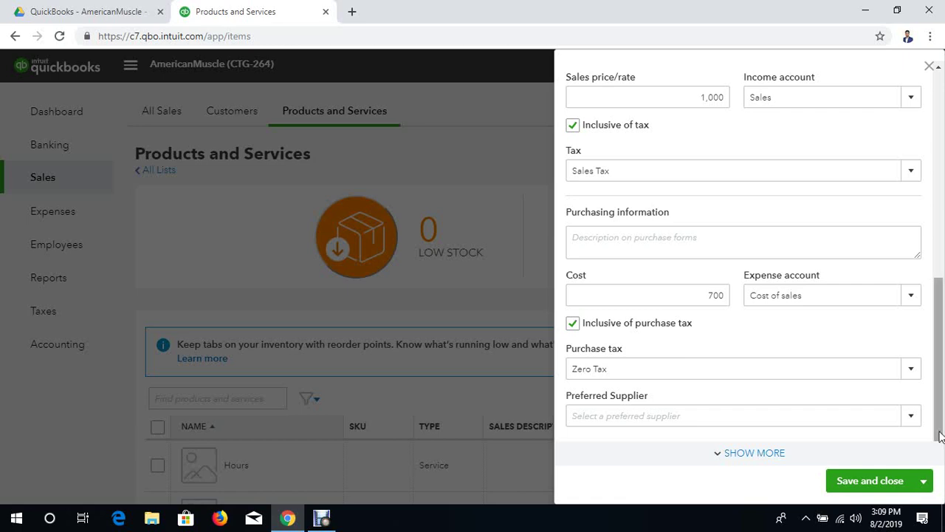
- Review the completed F-150 Exhaust form, then save the item and close it
{"action": "left_click_drag", "start_coordinate": [943, 443], "coordinate": [942, 392]}
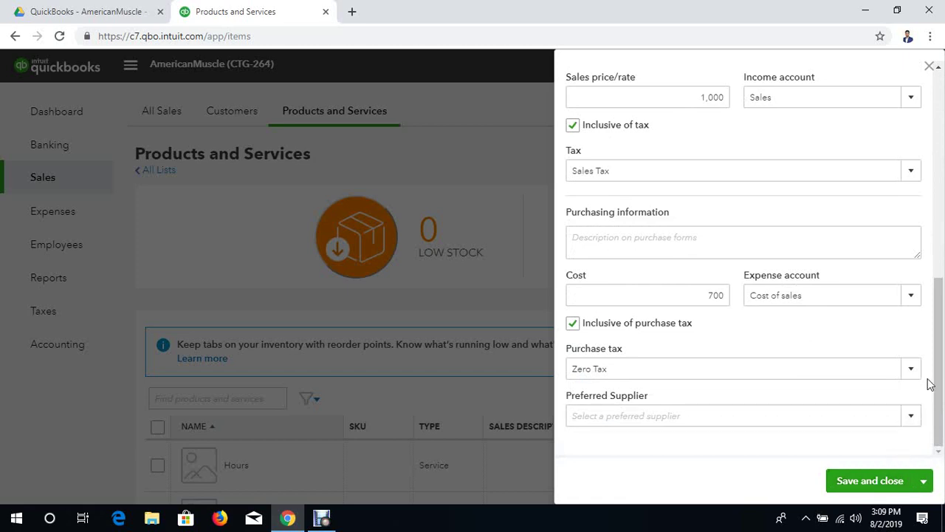
{"action": "left_click_drag", "start_coordinate": [940, 367], "coordinate": [944, 137]}
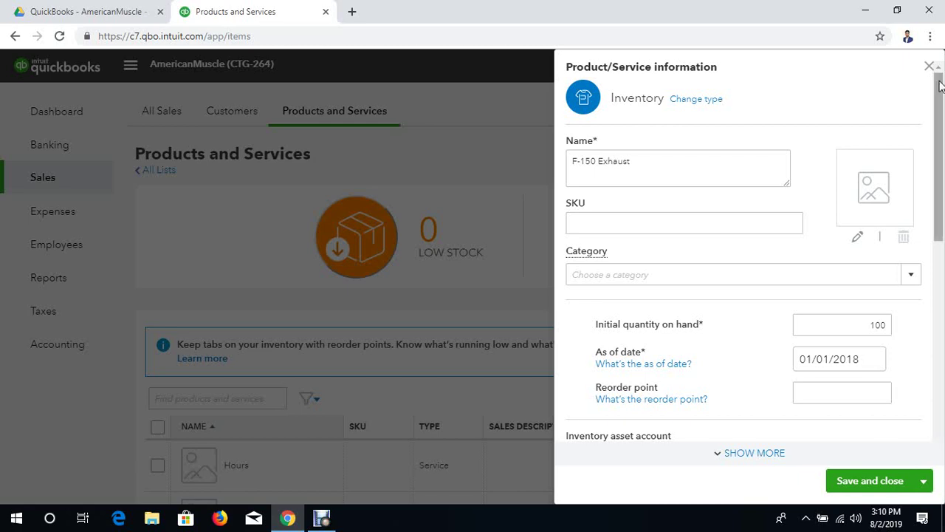
{"action": "left_click_drag", "start_coordinate": [942, 142], "coordinate": [927, 345]}
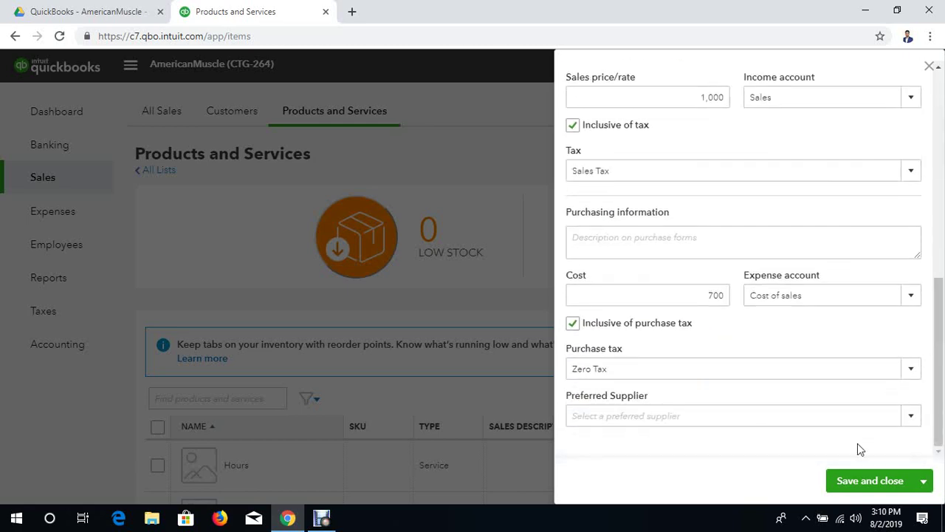
{"action": "left_click", "coordinate": [853, 485]}
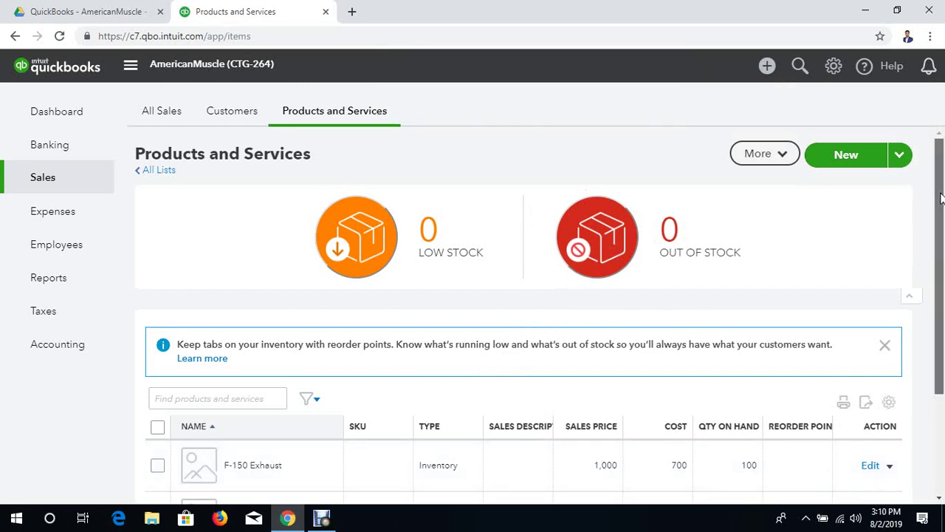
- Find F-150 Exhaust in the products list, open its record to check the details, and close it without changes
{"action": "scroll", "coordinate": [941, 198], "scroll_direction": "down", "scroll_amount": 2}
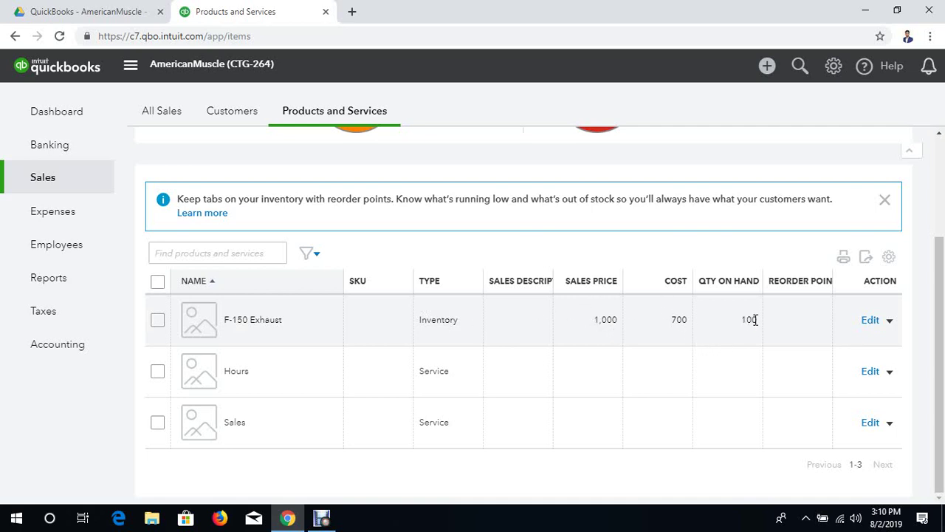
{"action": "left_click", "coordinate": [872, 326]}
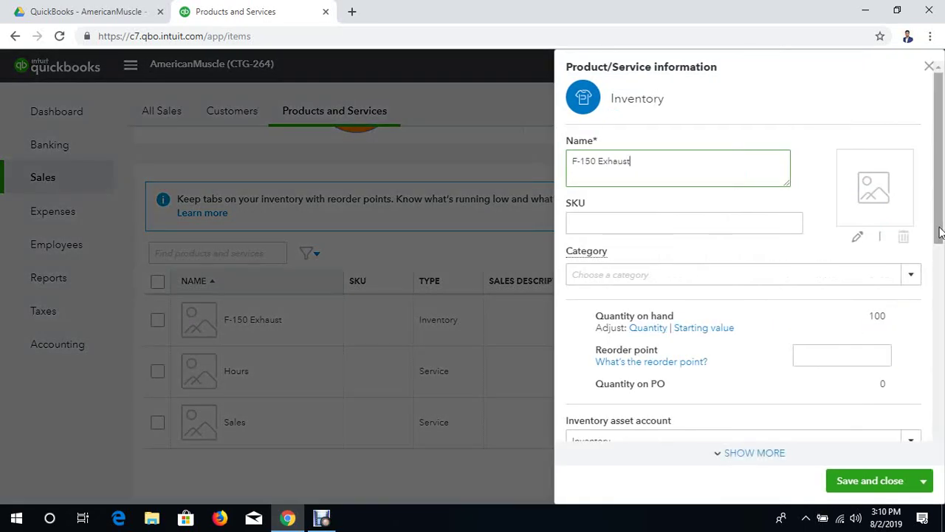
{"action": "scroll", "coordinate": [940, 255], "scroll_direction": "down", "scroll_amount": 1}
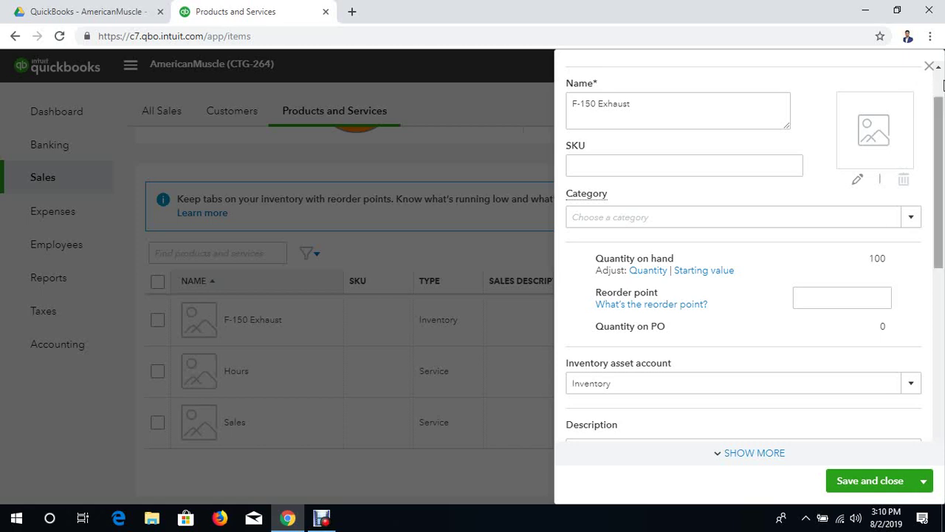
{"action": "scroll", "coordinate": [939, 107], "scroll_direction": "up", "scroll_amount": 2}
{"action": "left_click", "coordinate": [929, 67]}
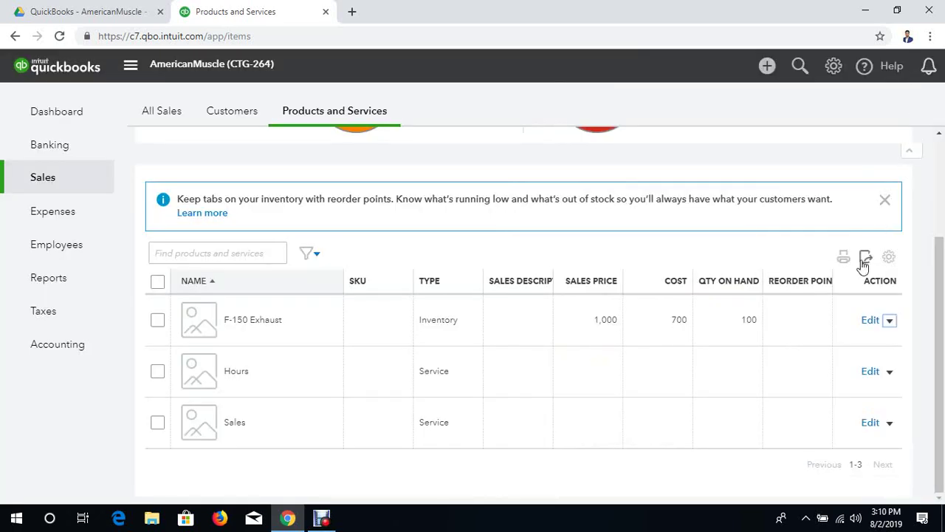
- Examine the import option and the item types offered for a new product, and return to the products list
{"action": "scroll", "coordinate": [943, 183], "scroll_direction": "up", "scroll_amount": 3}
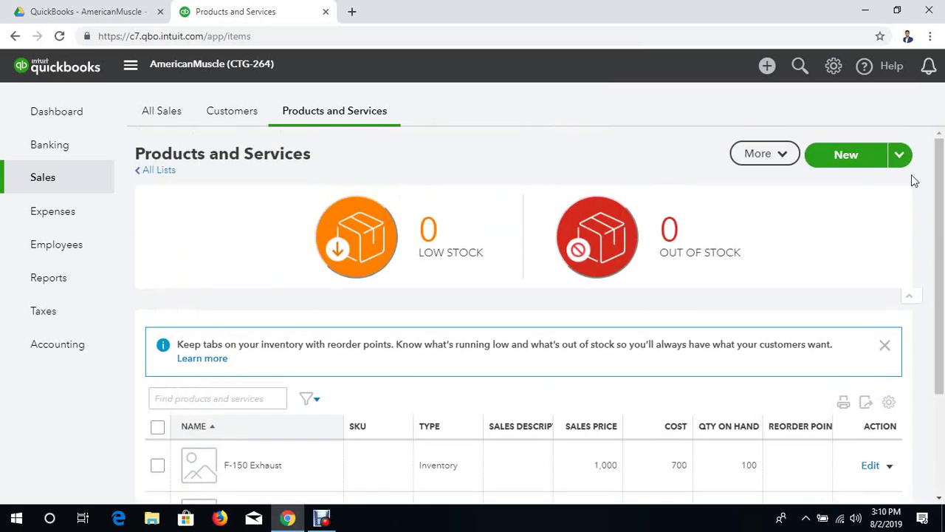
{"action": "left_click", "coordinate": [898, 157]}
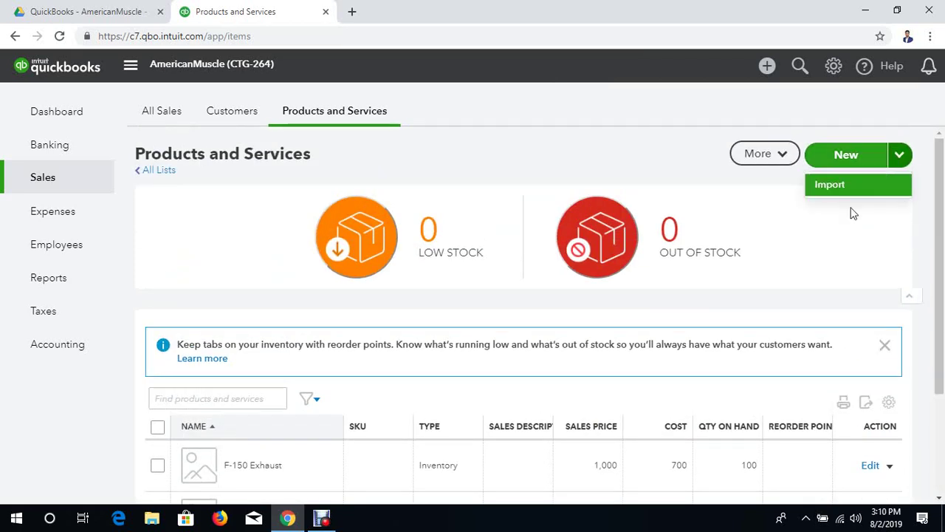
{"action": "left_click", "coordinate": [853, 156]}
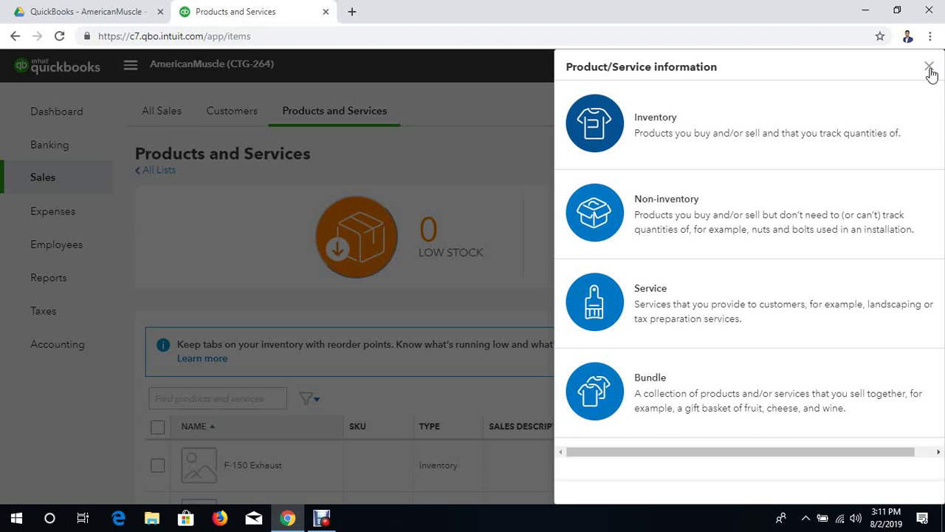
{"action": "left_click", "coordinate": [930, 68]}
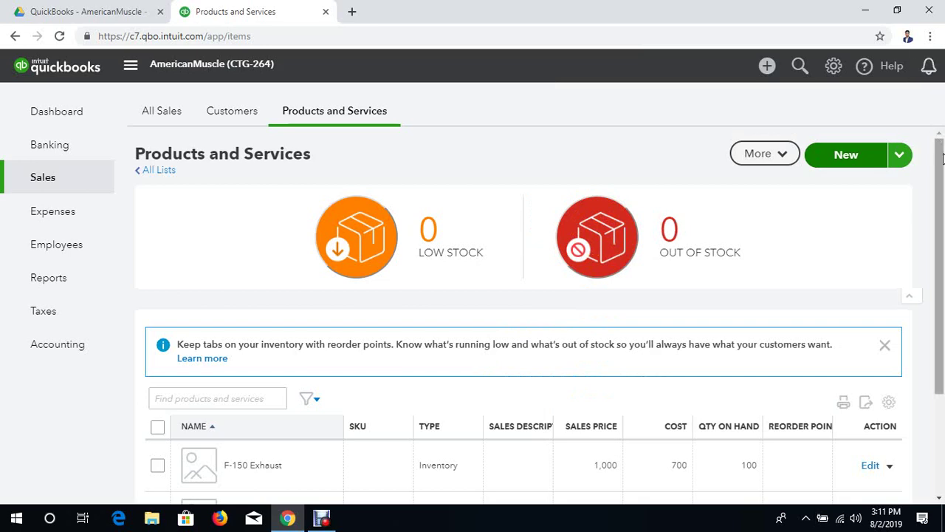
{"action": "left_click_drag", "start_coordinate": [942, 159], "coordinate": [940, 274]}
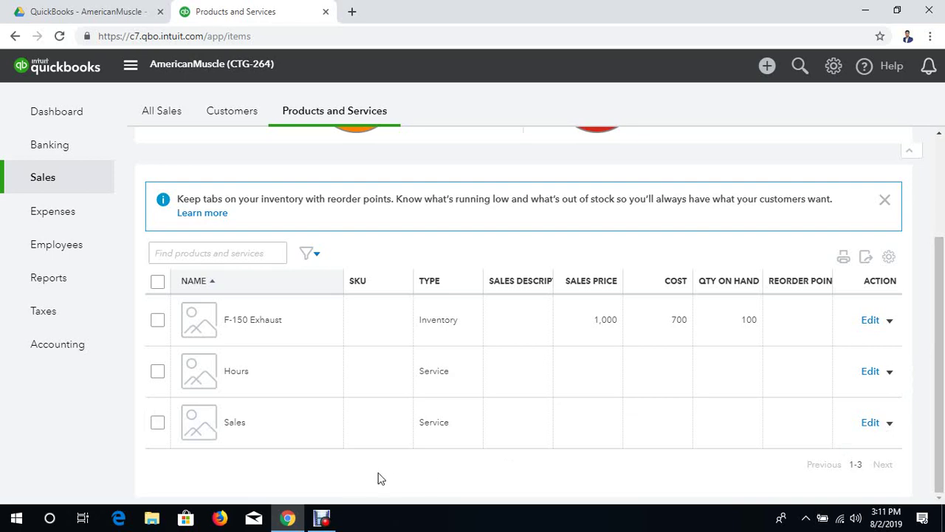
{"action": "left_click", "coordinate": [321, 518]}
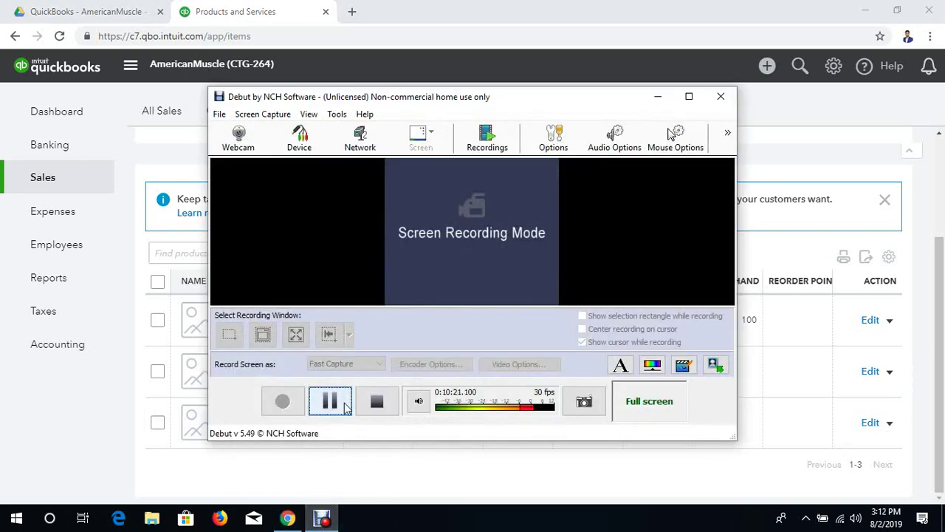
{"action": "left_click", "coordinate": [334, 403]}
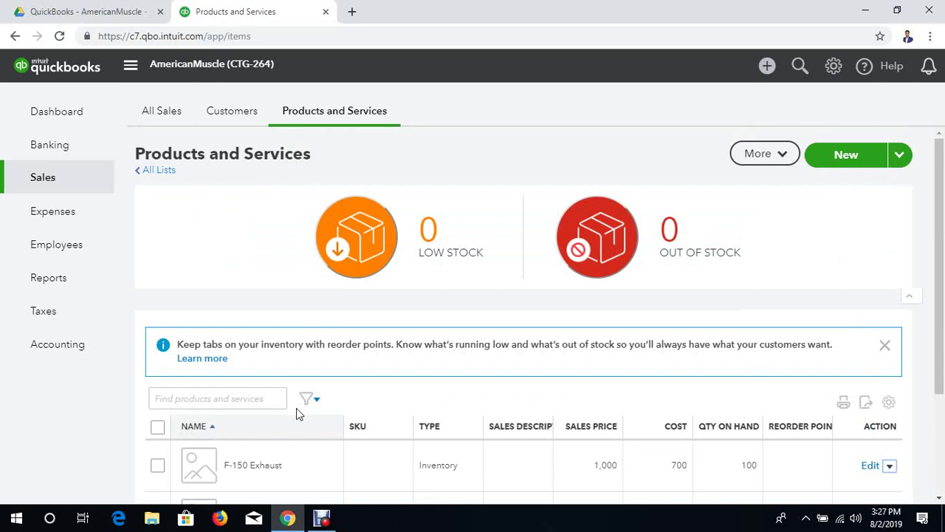
- Open the import page for products and services and download its sample file
{"action": "left_click", "coordinate": [901, 154]}
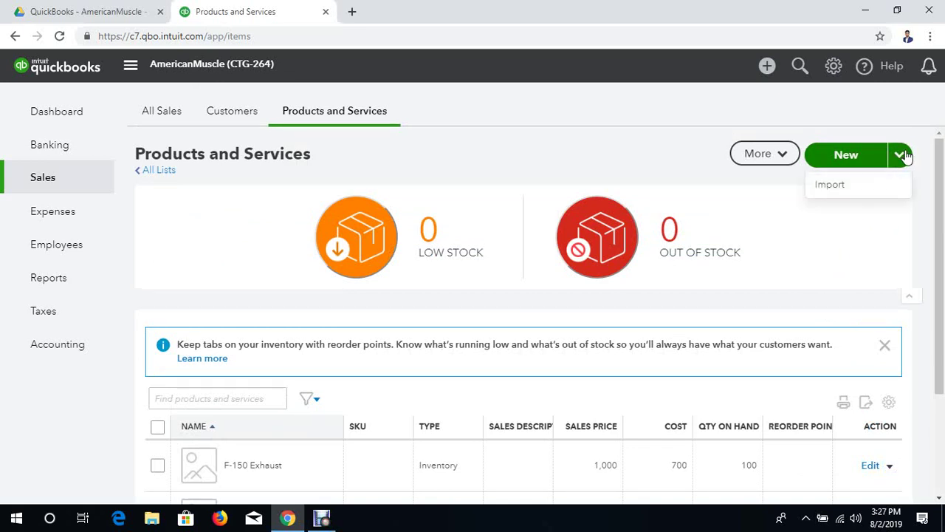
{"action": "left_click", "coordinate": [855, 185]}
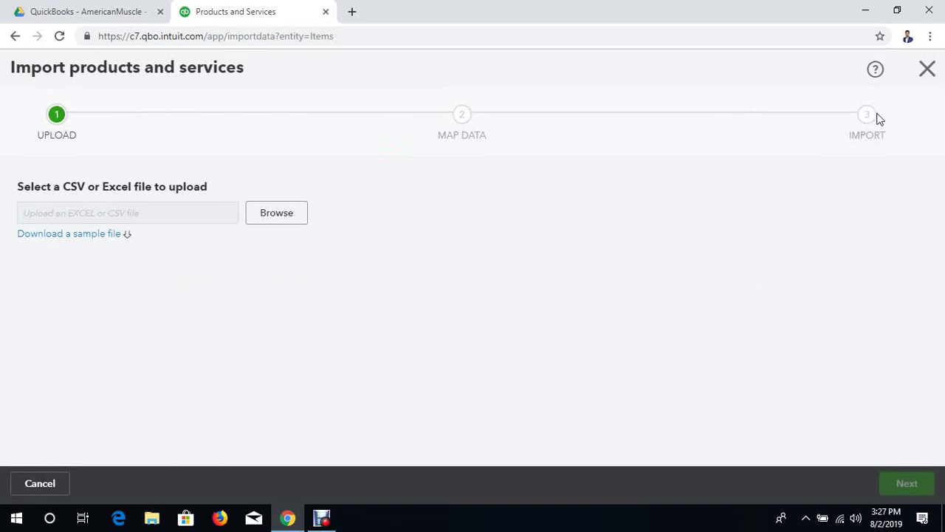
{"action": "left_click", "coordinate": [82, 236]}
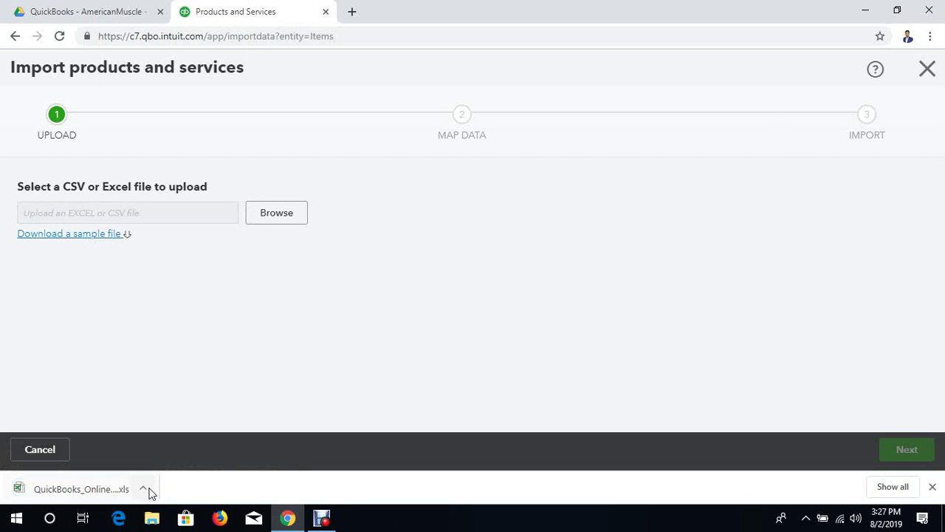
- Locate the downloaded QuickBooks_Online_PnS_Sample_File in its folder and open it in Excel to examine the import columns
{"action": "left_click", "coordinate": [141, 486]}
{"action": "left_click", "coordinate": [164, 440]}
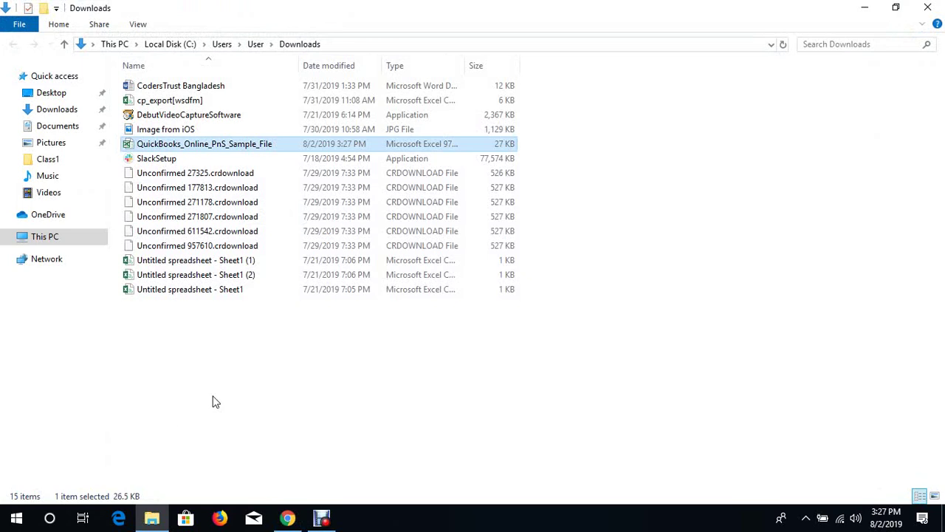
{"action": "double_click", "coordinate": [279, 147]}
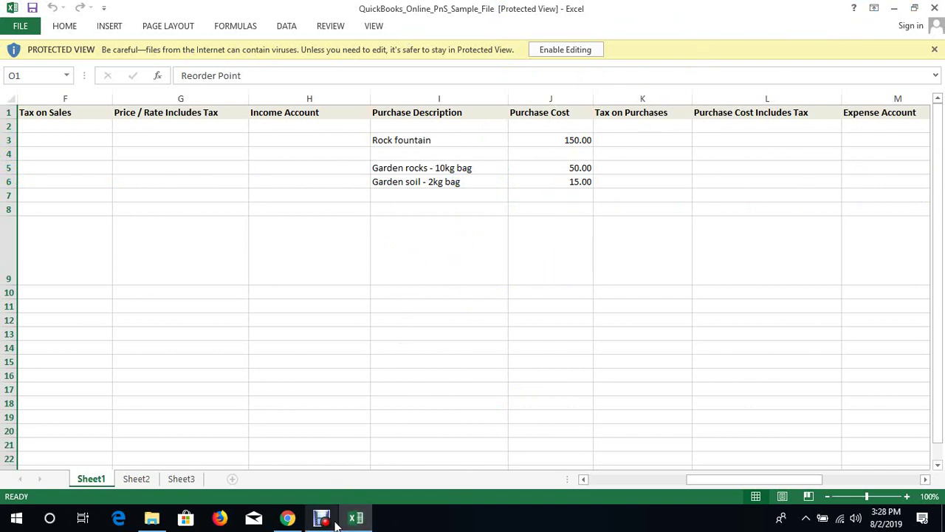
- Switch to the browser, look over the product names in the Products and Services List spreadsheet, and return to the import page
{"action": "left_click", "coordinate": [299, 521]}
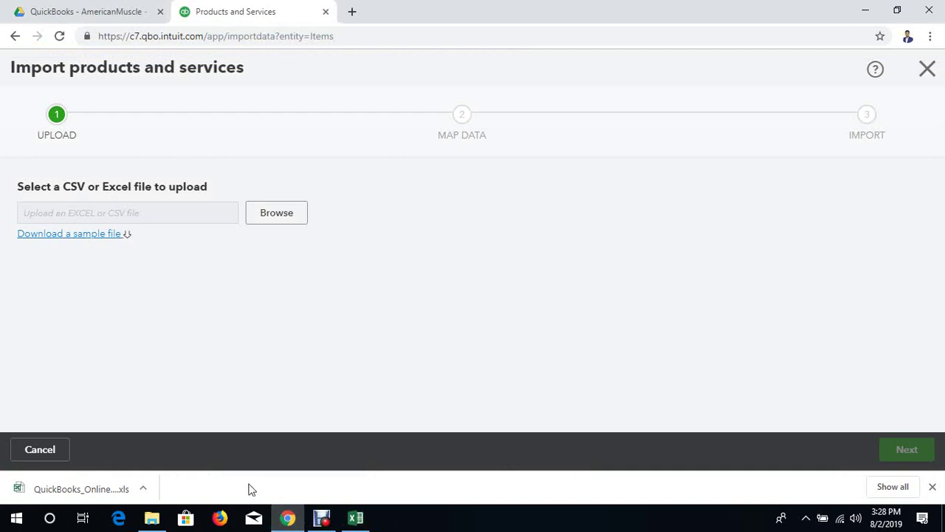
{"action": "left_click", "coordinate": [133, 6]}
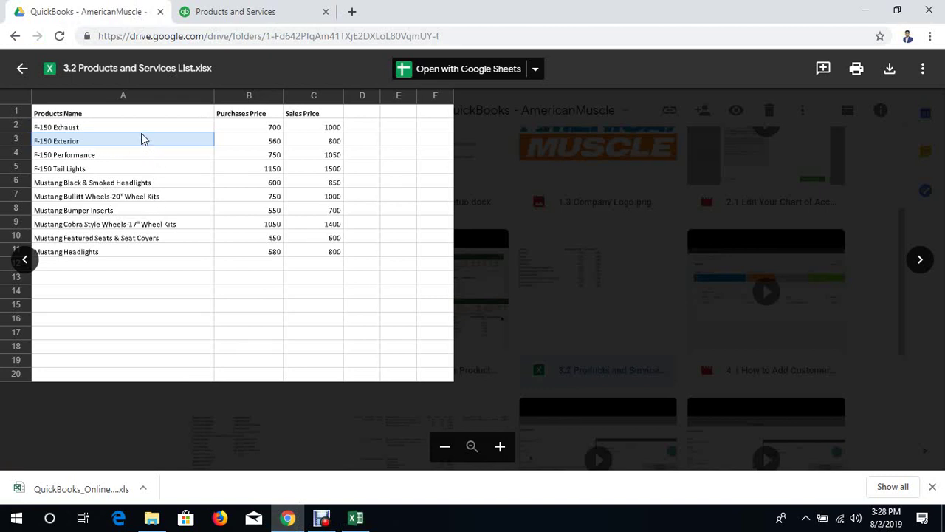
{"action": "left_click", "coordinate": [131, 127]}
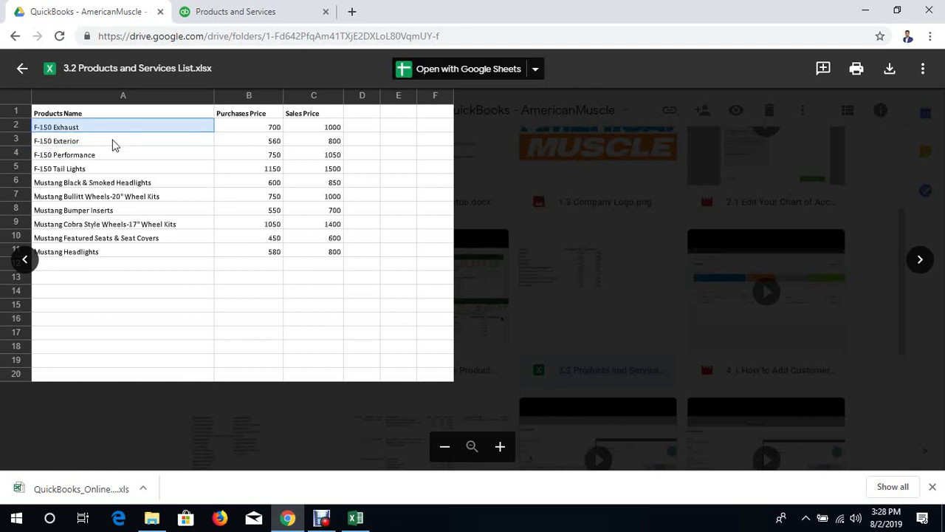
{"action": "left_click", "coordinate": [221, 10]}
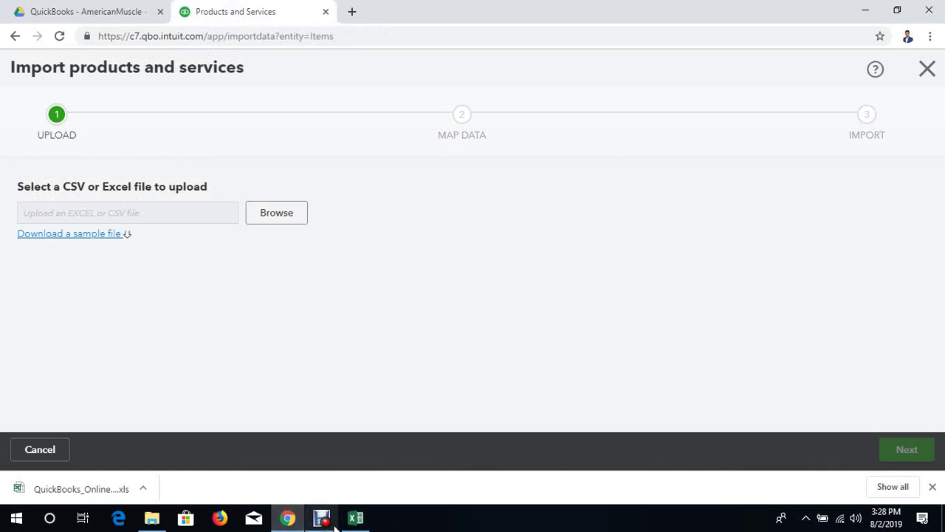
- Switch to Excel, close the sample workbook's window, and go back to the import page in the browser
{"action": "left_click", "coordinate": [354, 517]}
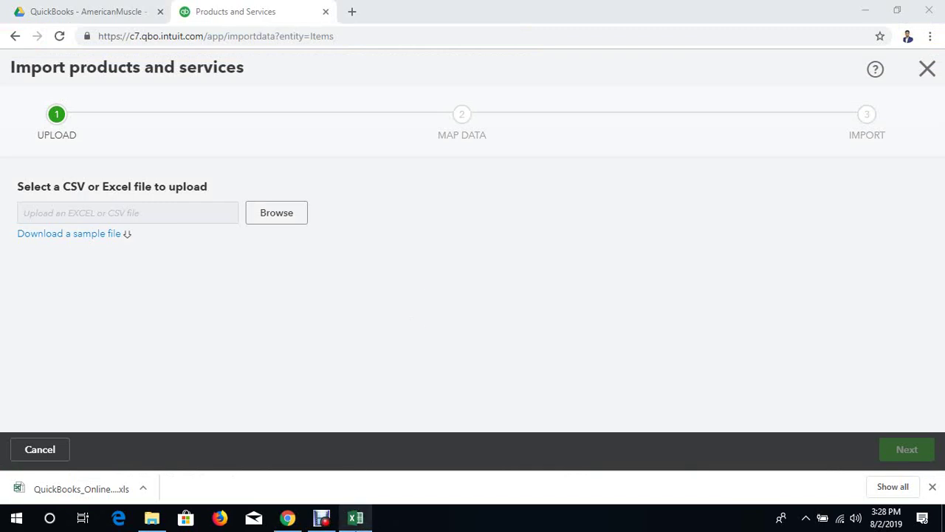
{"action": "mouse_move", "coordinate": [355, 517]}
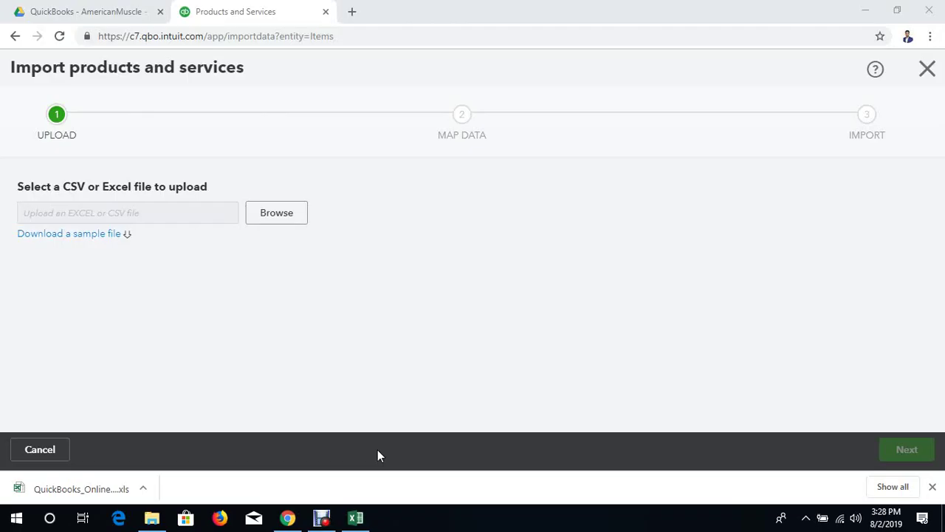
{"action": "mouse_move", "coordinate": [372, 488]}
{"action": "left_click", "coordinate": [866, 9]}
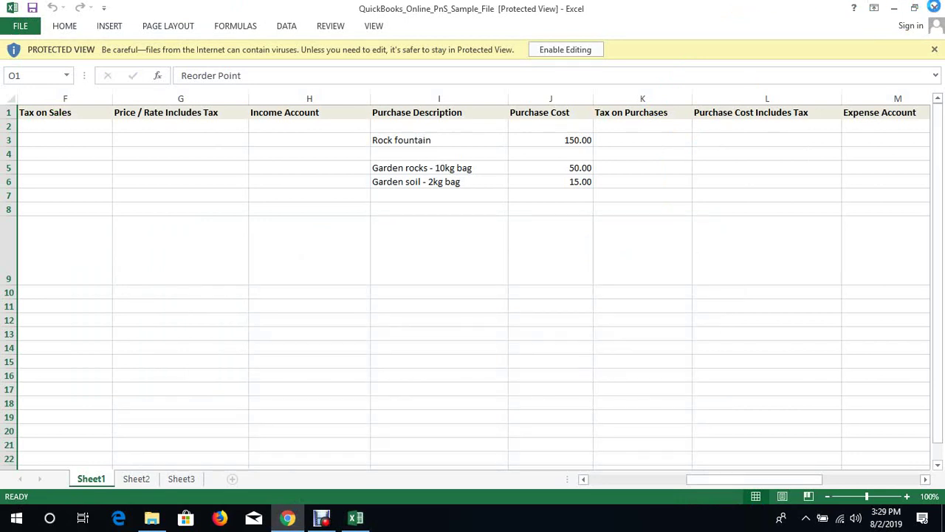
{"action": "right_click", "coordinate": [355, 523]}
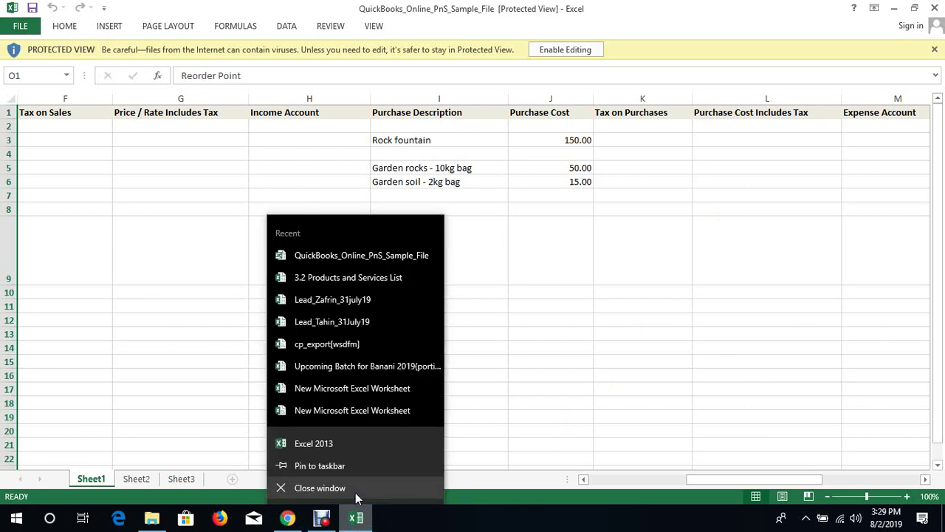
{"action": "left_click", "coordinate": [355, 496]}
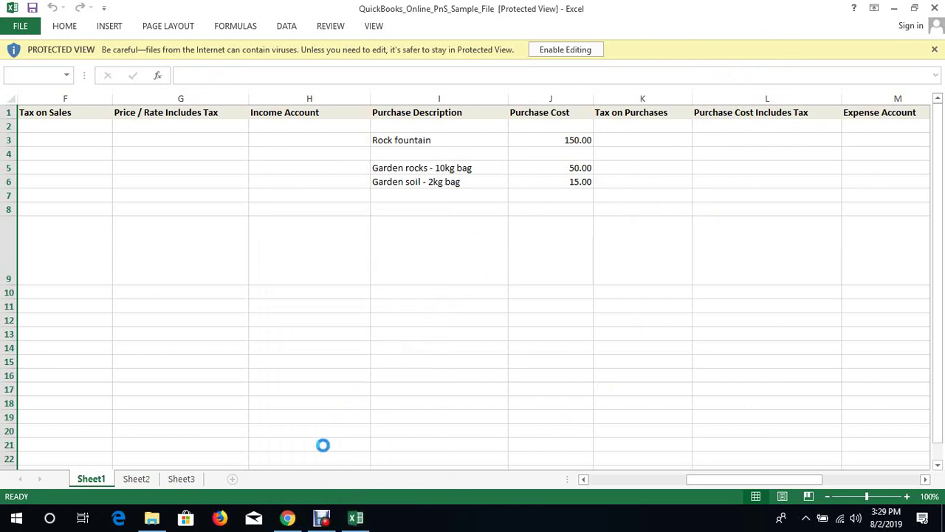
{"action": "left_click", "coordinate": [287, 518]}
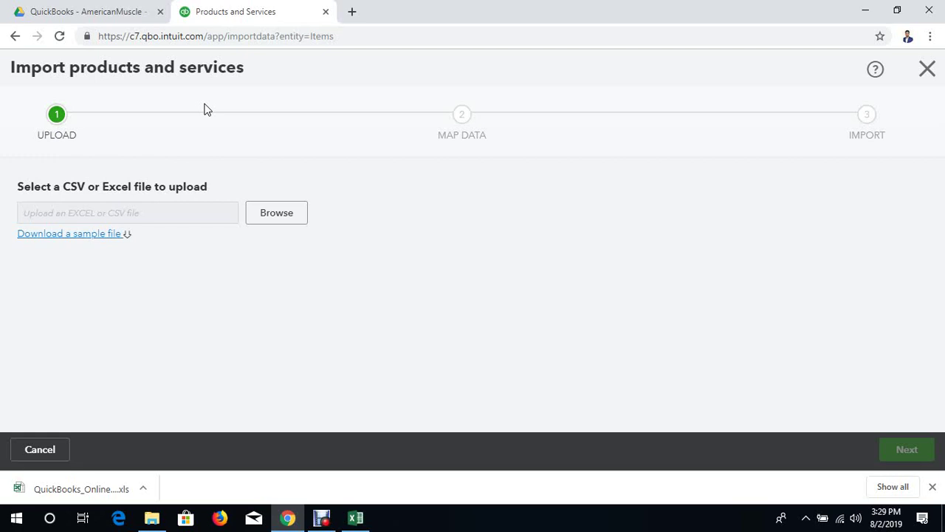
- Leave the import page without uploading a file and look over the products and services list
{"action": "left_click", "coordinate": [927, 68]}
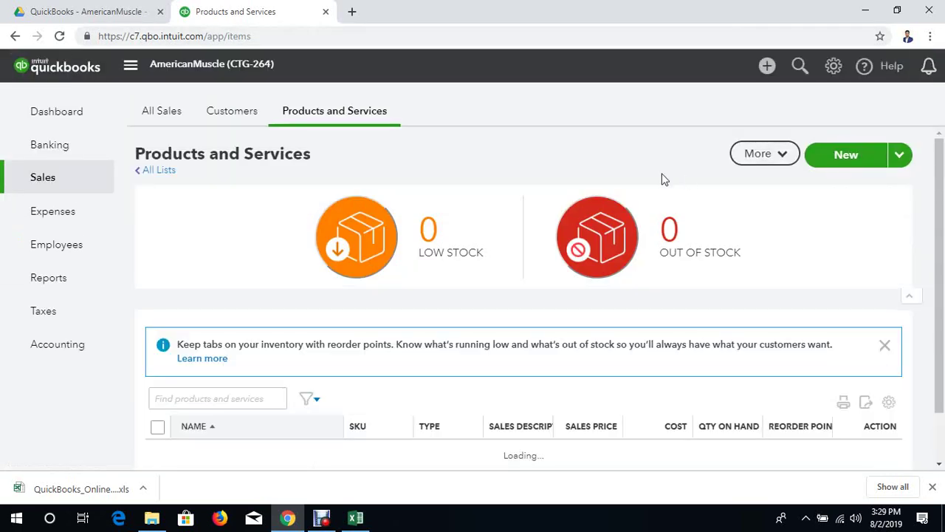
{"action": "scroll", "coordinate": [591, 277], "scroll_direction": "down", "scroll_amount": 3}
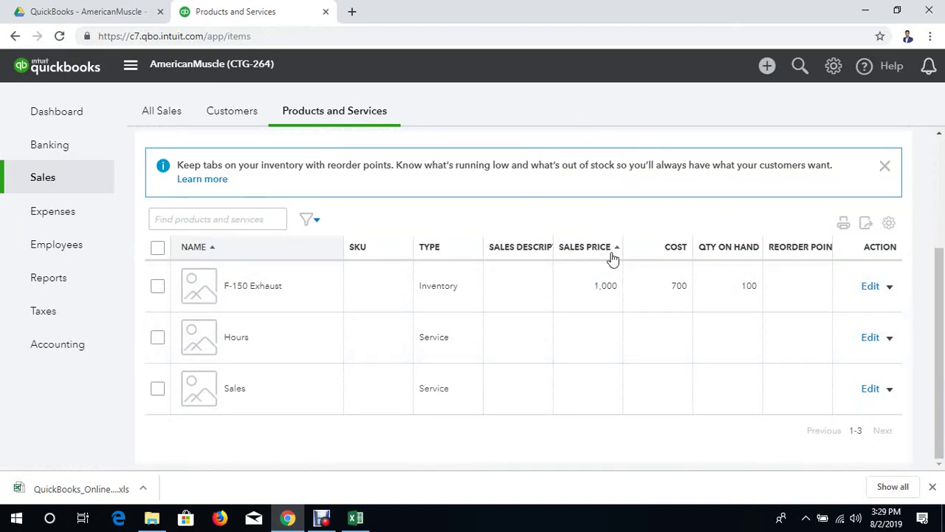
{"action": "scroll", "coordinate": [612, 258], "scroll_direction": "up", "scroll_amount": 3}
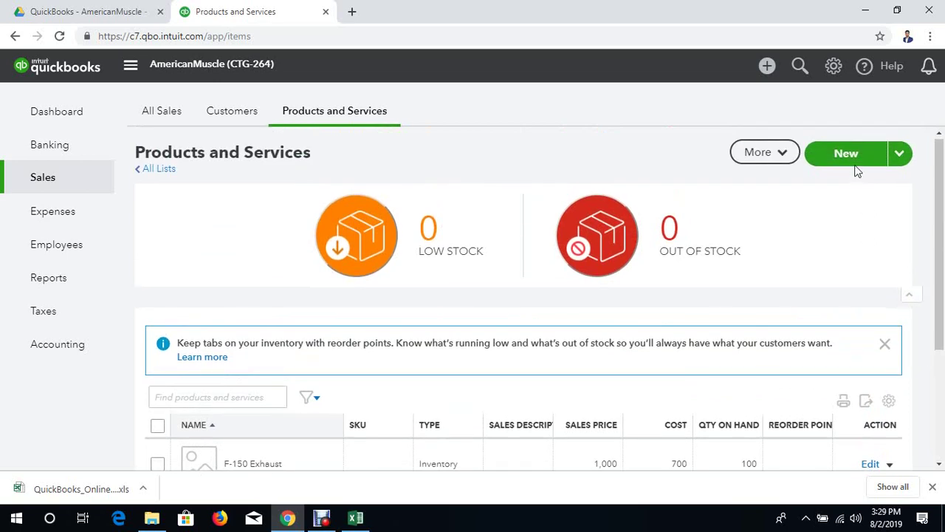
- Start a new Inventory item and name it Mustang Headlights, taking the name from the Products and Services List spreadsheet
{"action": "left_click", "coordinate": [853, 169]}
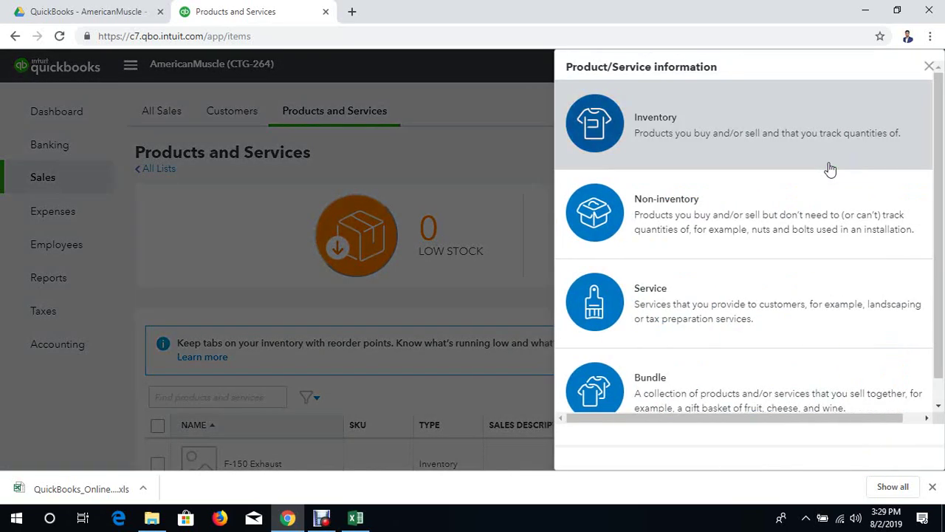
{"action": "left_click", "coordinate": [714, 131]}
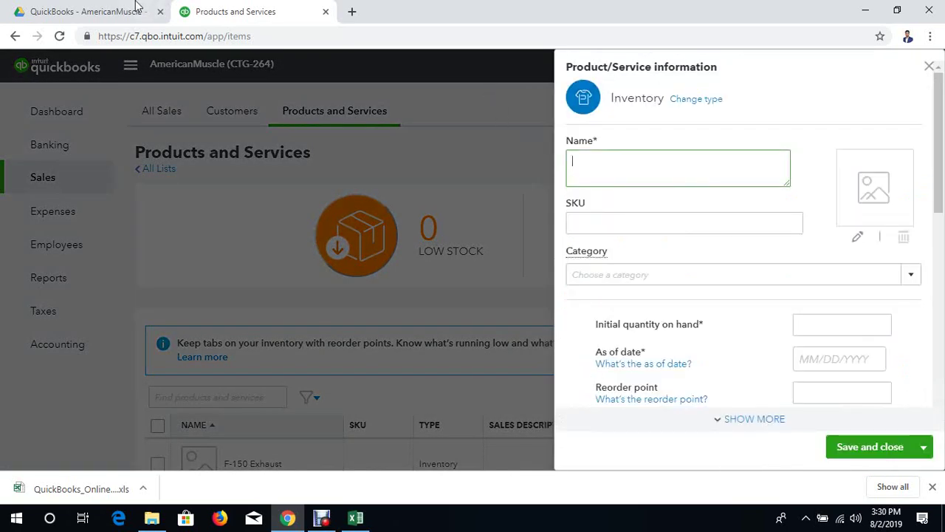
{"action": "left_click", "coordinate": [137, 9]}
{"action": "left_click", "coordinate": [96, 253]}
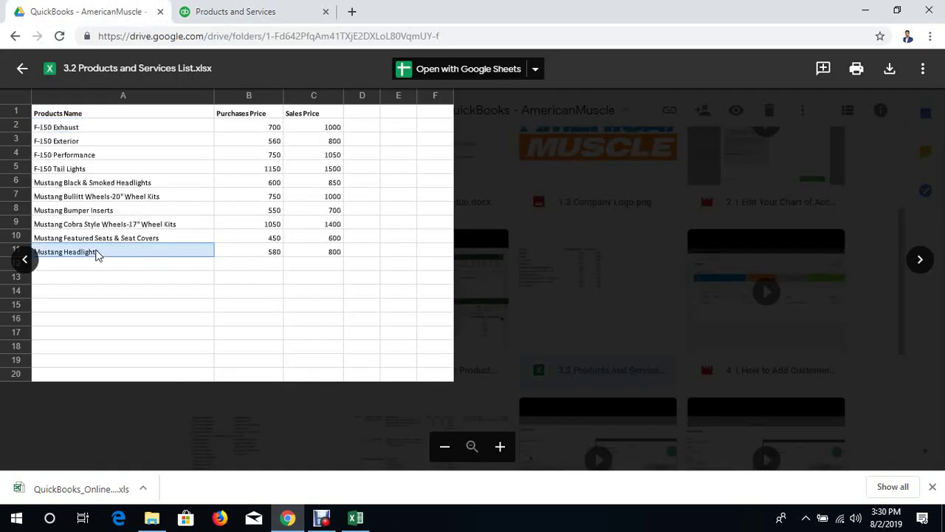
{"action": "left_click", "coordinate": [222, 9]}
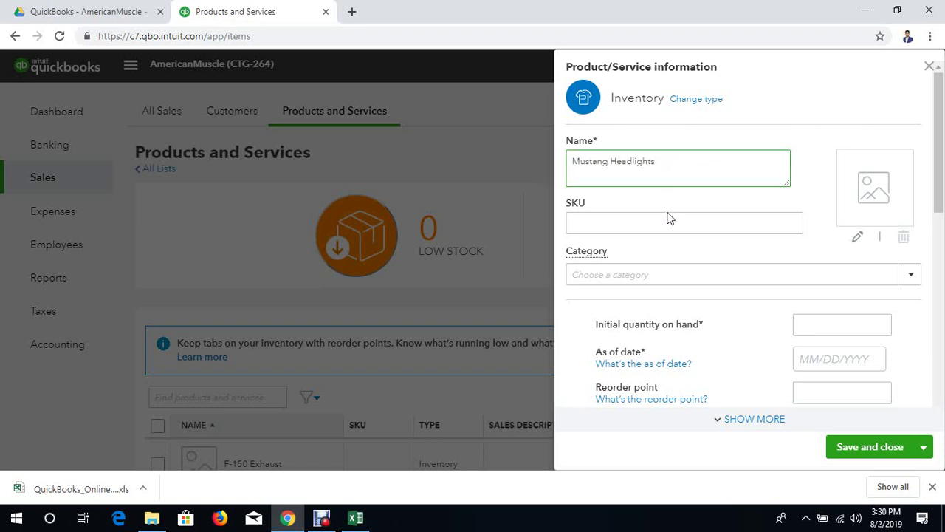
- Set the initial quantity on hand to 100 and the as of date to 01/01/2018
{"action": "left_click", "coordinate": [802, 324]}
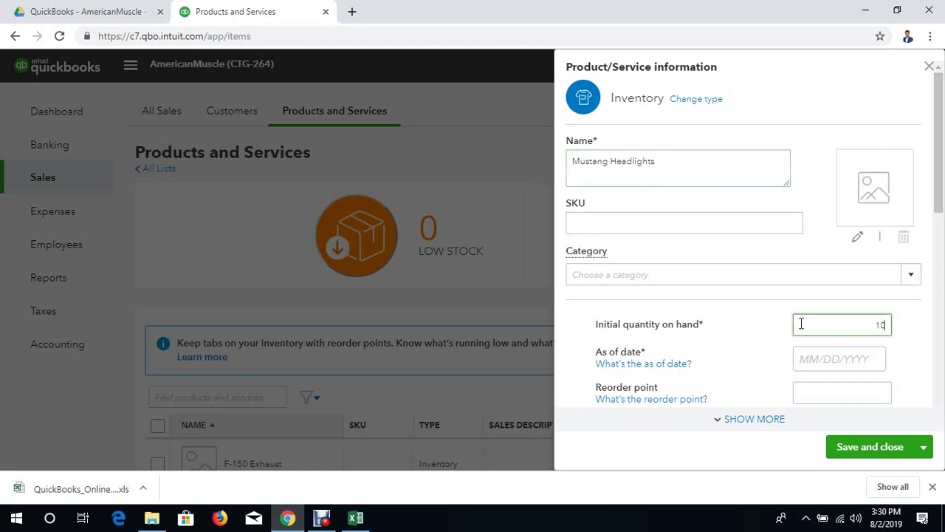
{"action": "left_click", "coordinate": [831, 358]}
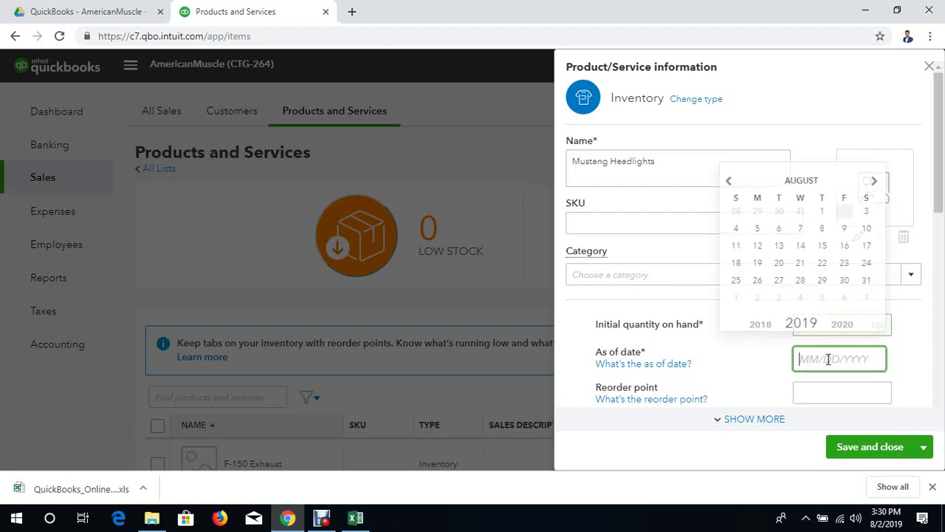
{"action": "left_click", "coordinate": [761, 324]}
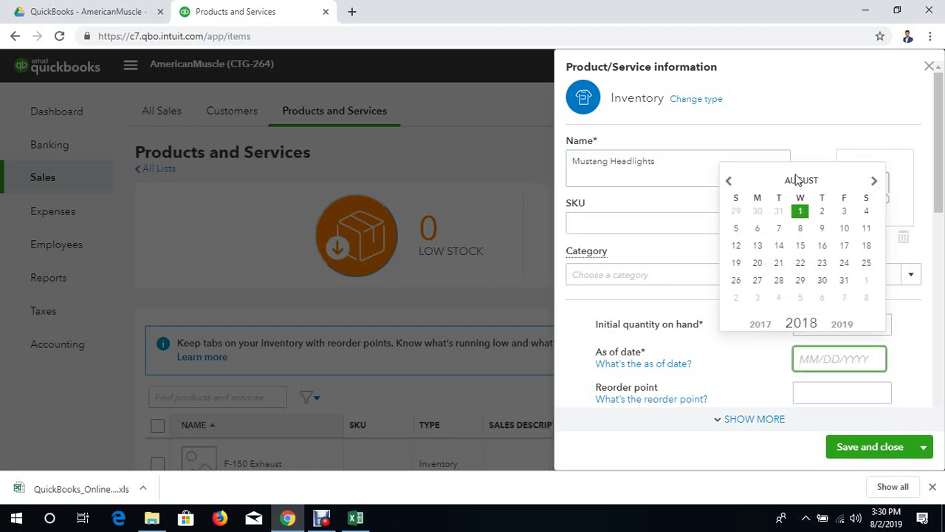
{"action": "left_click", "coordinate": [729, 182]}
{"action": "left_click", "coordinate": [729, 181]}
{"action": "left_click", "coordinate": [729, 181]}
{"action": "left_click", "coordinate": [729, 181]}
{"action": "left_click", "coordinate": [729, 182]}
{"action": "left_click", "coordinate": [729, 181]}
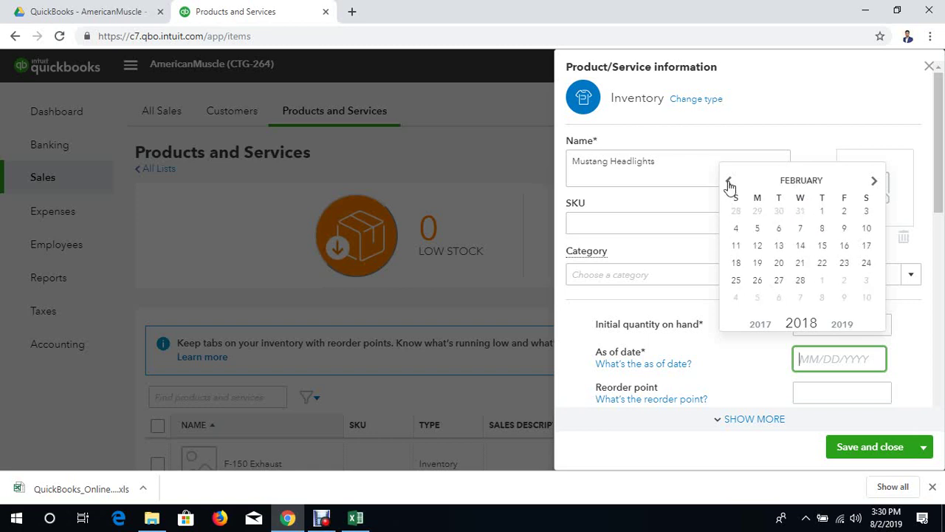
{"action": "left_click", "coordinate": [729, 181]}
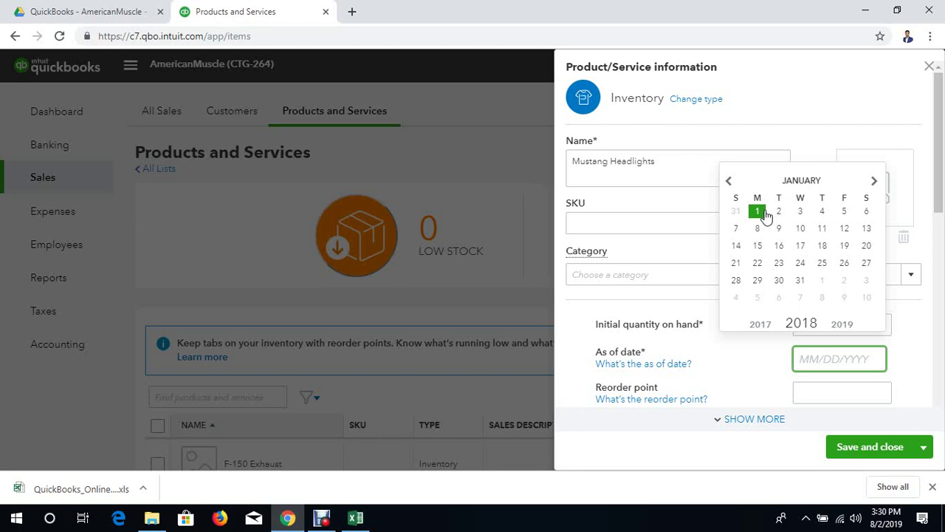
{"action": "left_click", "coordinate": [763, 215]}
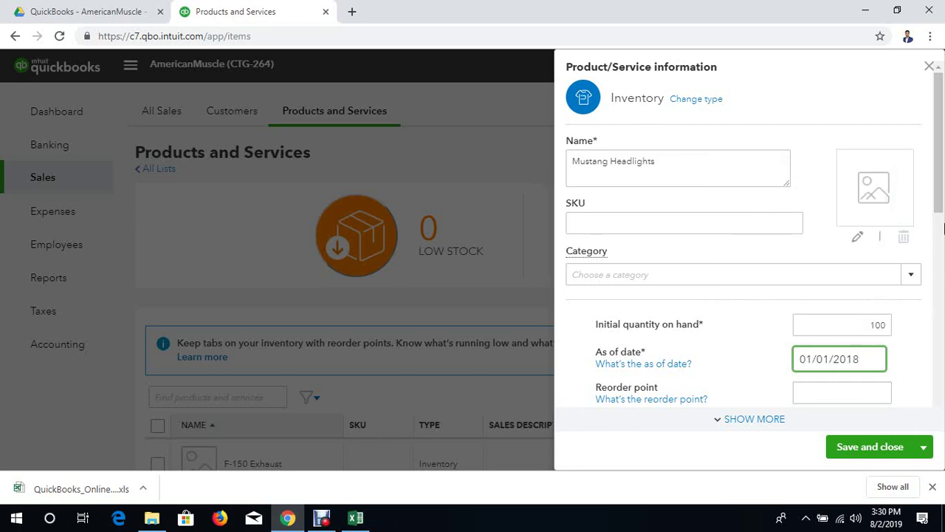
- Choose Inventory as the inventory asset account for Mustang Headlights
{"action": "left_click_drag", "start_coordinate": [943, 228], "coordinate": [943, 323]}
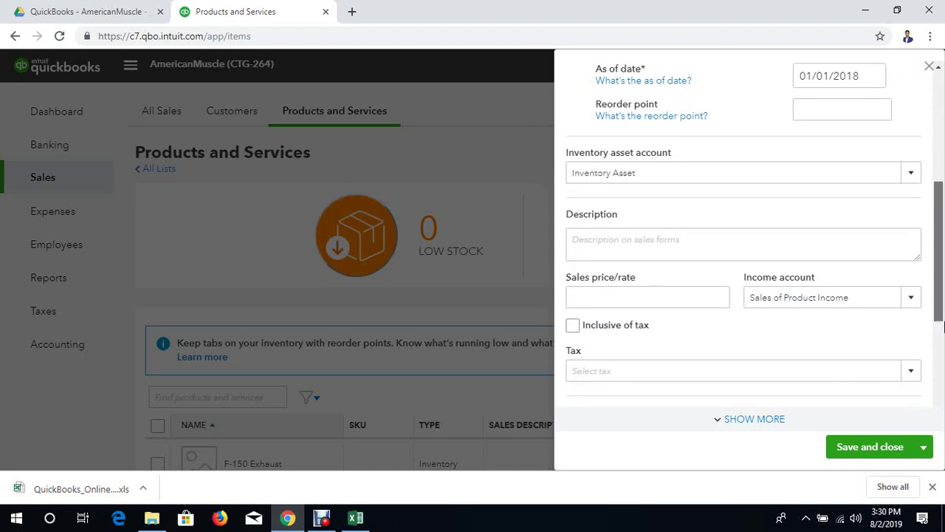
{"action": "left_click", "coordinate": [910, 175]}
{"action": "left_click", "coordinate": [850, 224]}
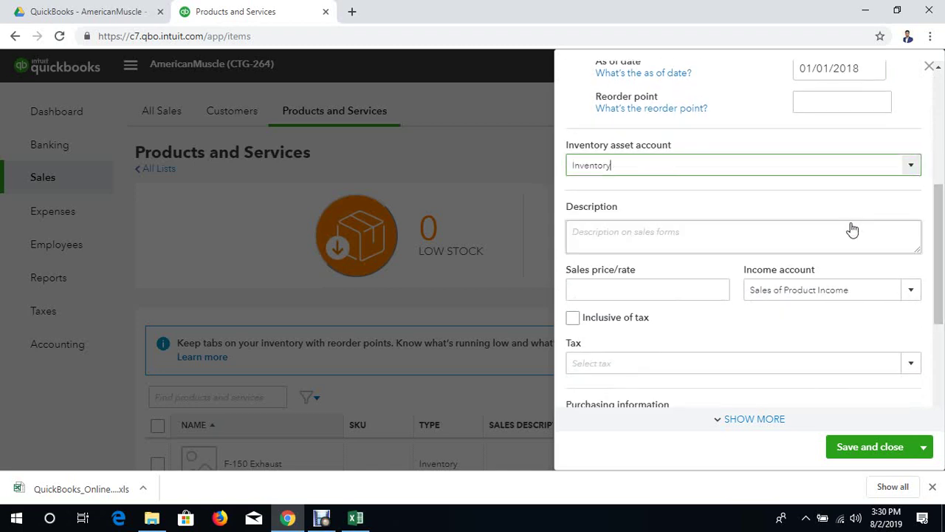
- Set the sales price to 800 from the product spreadsheet and choose Sales as the income account
{"action": "left_click", "coordinate": [721, 289]}
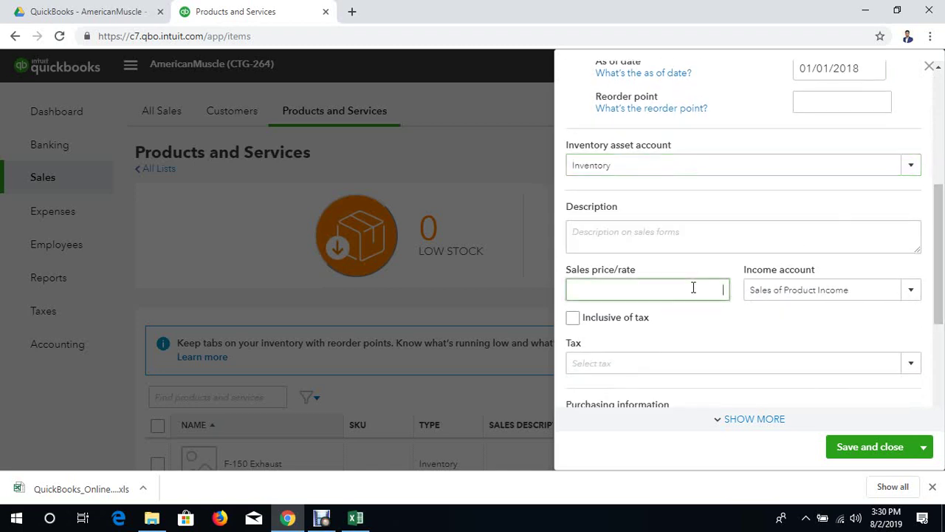
{"action": "left_click", "coordinate": [87, 5]}
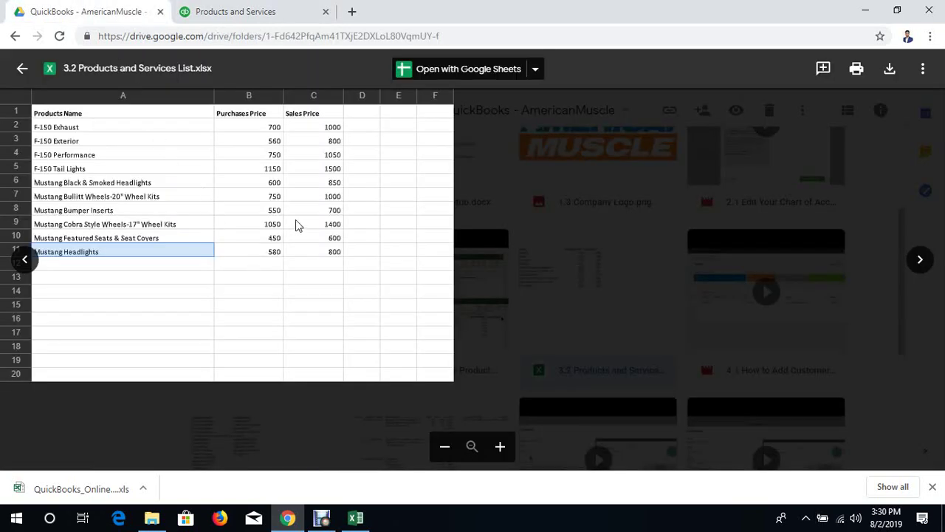
{"action": "left_click", "coordinate": [187, 8]}
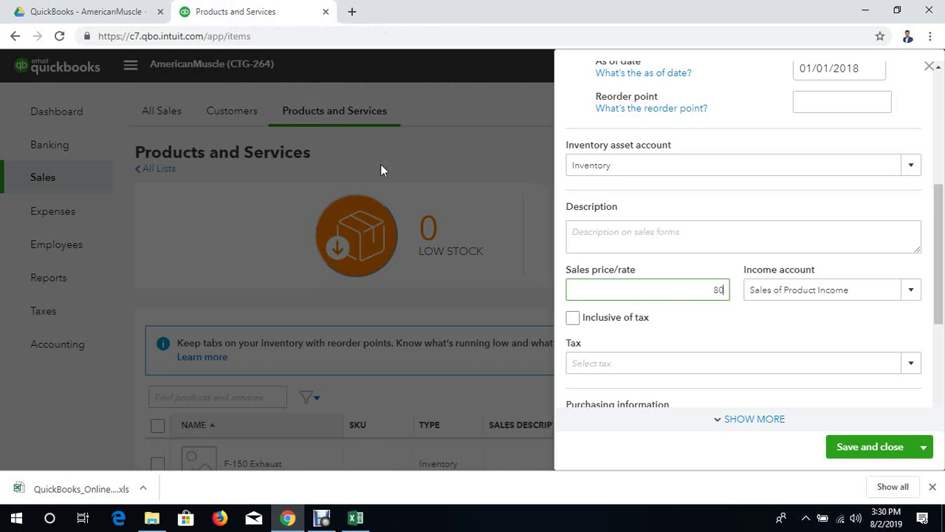
{"action": "left_click", "coordinate": [916, 295]}
{"action": "left_click", "coordinate": [861, 367]}
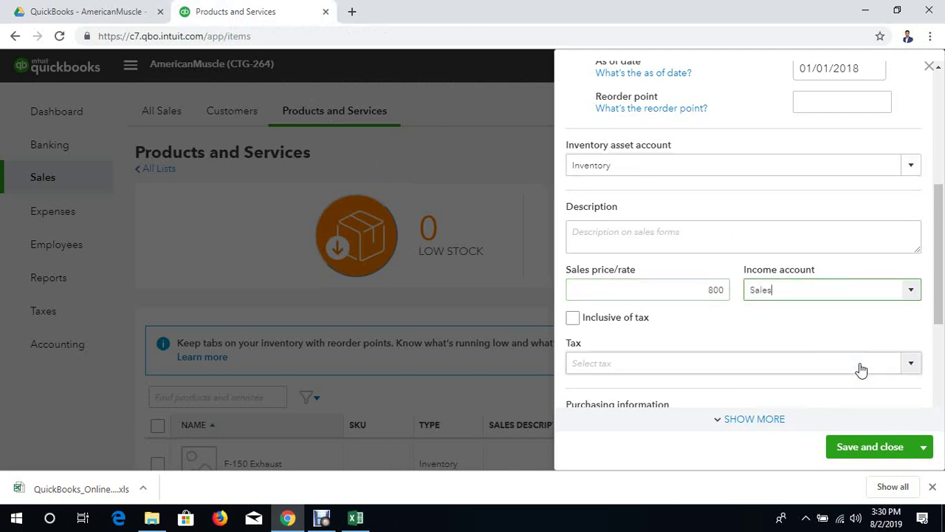
{"action": "left_click_drag", "start_coordinate": [940, 296], "coordinate": [941, 327]}
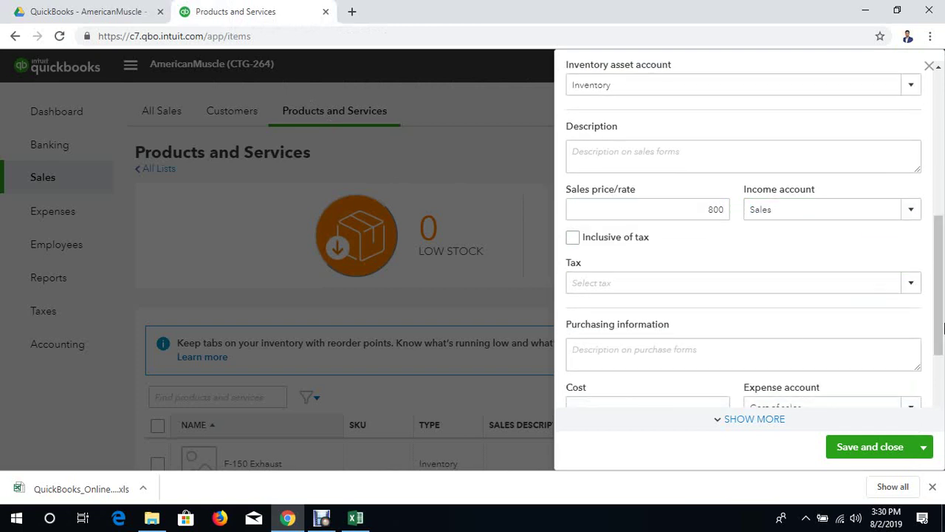
- Mark the Mustang Headlights sales price as inclusive of tax and choose Sales Tax (8%) as its tax
{"action": "left_click", "coordinate": [574, 239]}
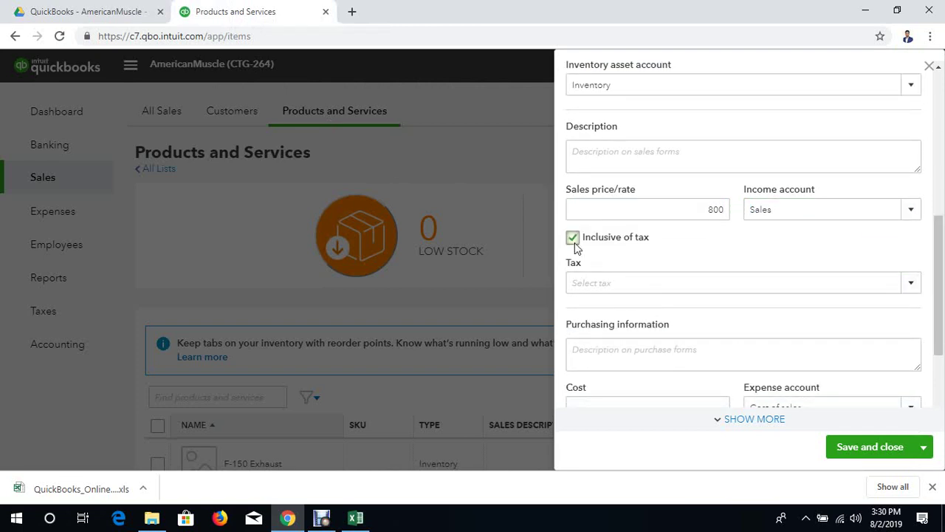
{"action": "left_click", "coordinate": [644, 275]}
{"action": "left_click", "coordinate": [919, 286]}
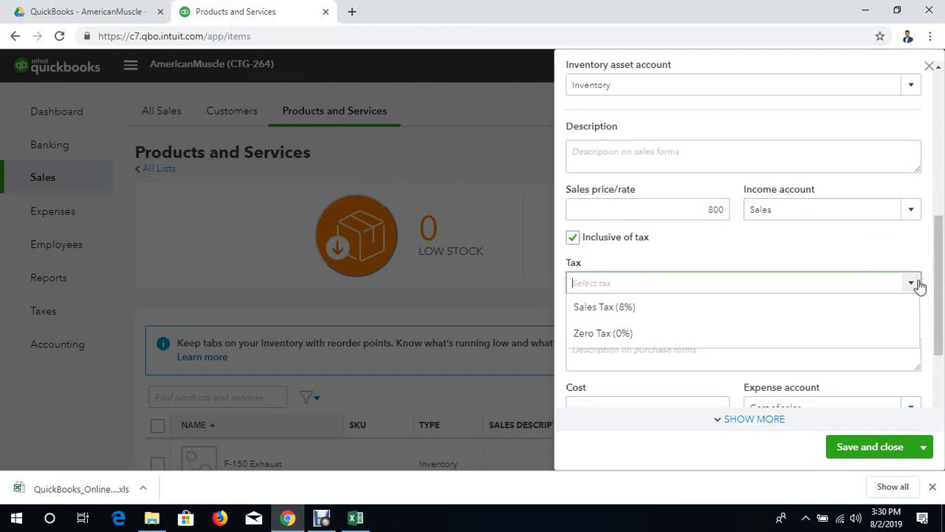
{"action": "left_click", "coordinate": [841, 310]}
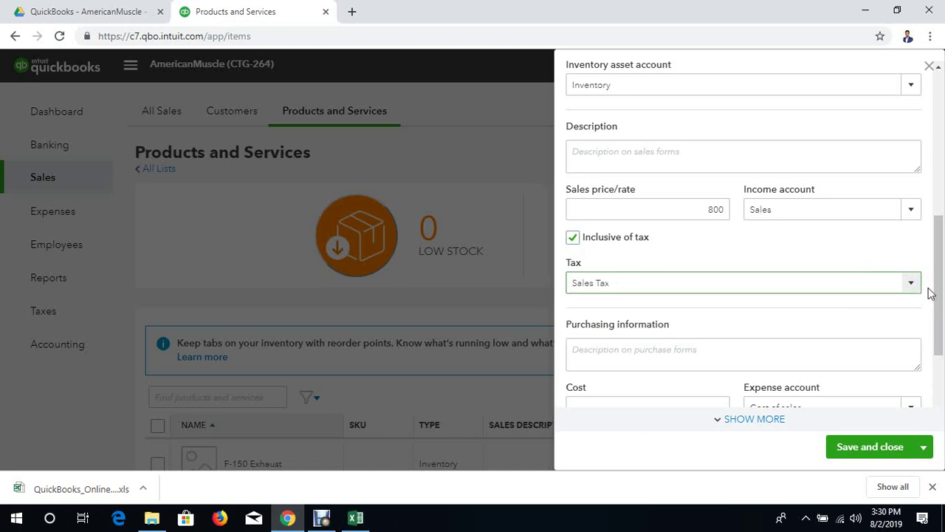
- Set the Mustang Headlights cost to 580 and choose Cost of sales as the expense account
{"action": "left_click_drag", "start_coordinate": [937, 288], "coordinate": [940, 349]}
{"action": "left_click", "coordinate": [698, 264]}
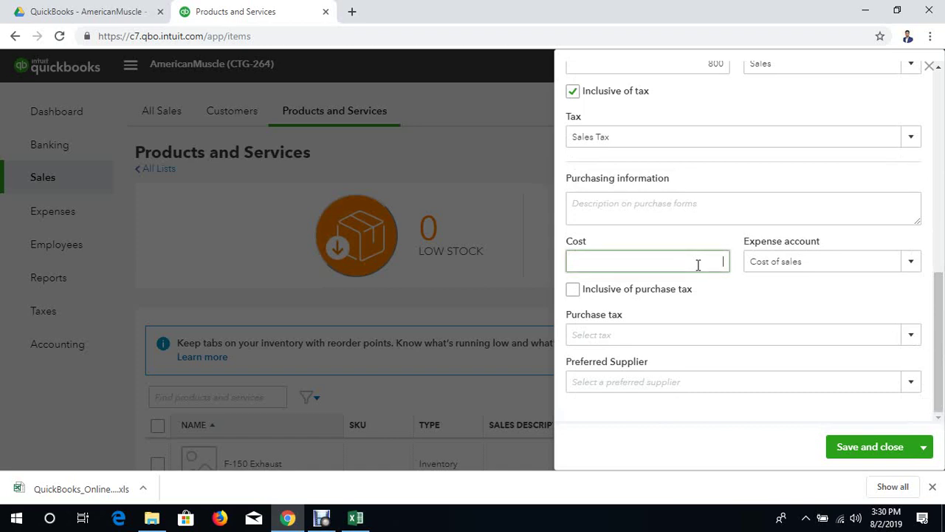
{"action": "type", "text": "580"}
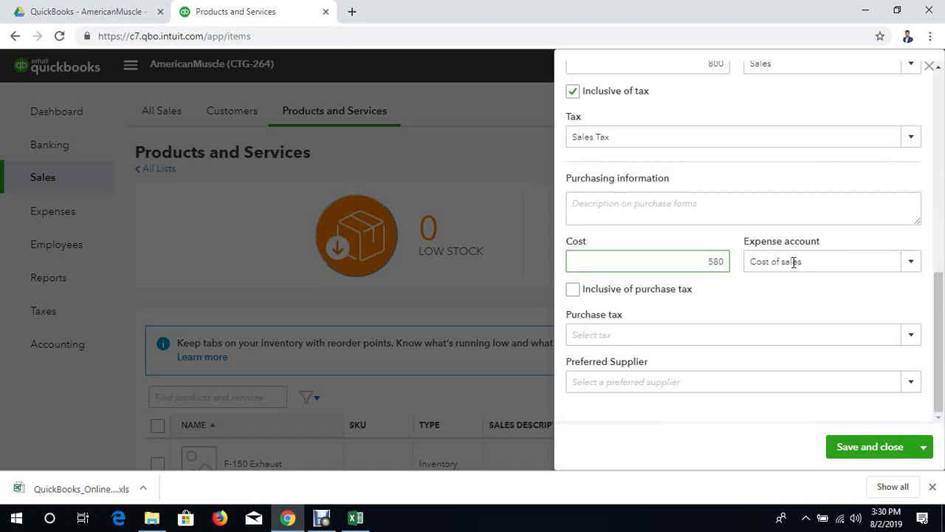
{"action": "left_click", "coordinate": [910, 266]}
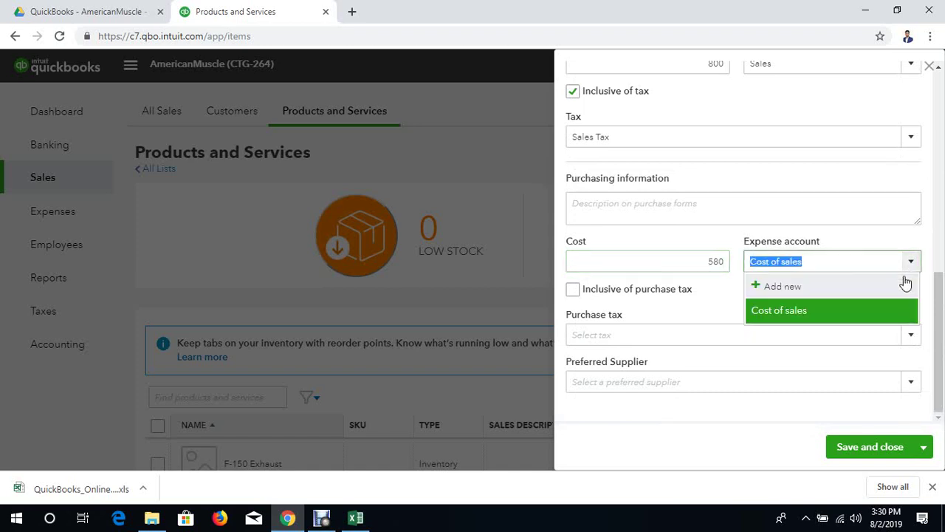
{"action": "left_click", "coordinate": [857, 316]}
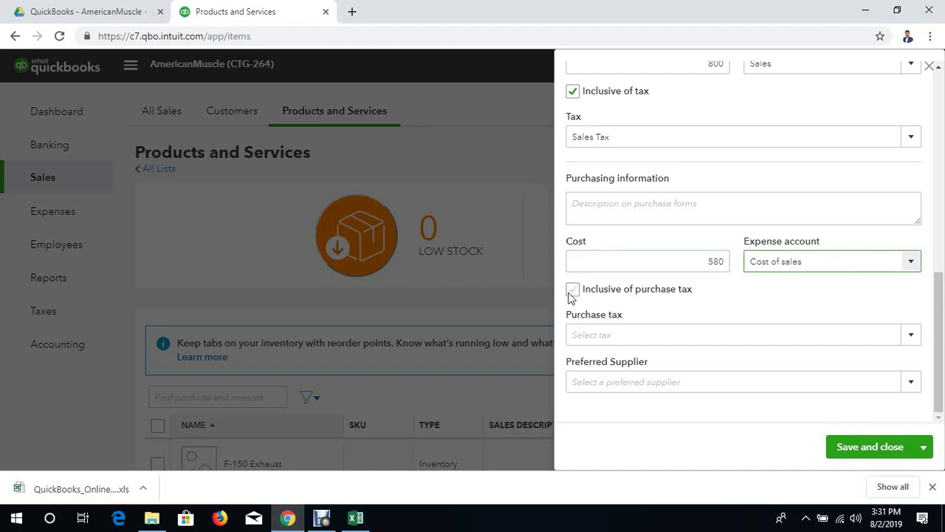
- Mark the cost as inclusive of purchase tax with Zero Tax (0%), and save and close the Mustang Headlights item
{"action": "left_click", "coordinate": [573, 290]}
{"action": "left_click", "coordinate": [913, 336]}
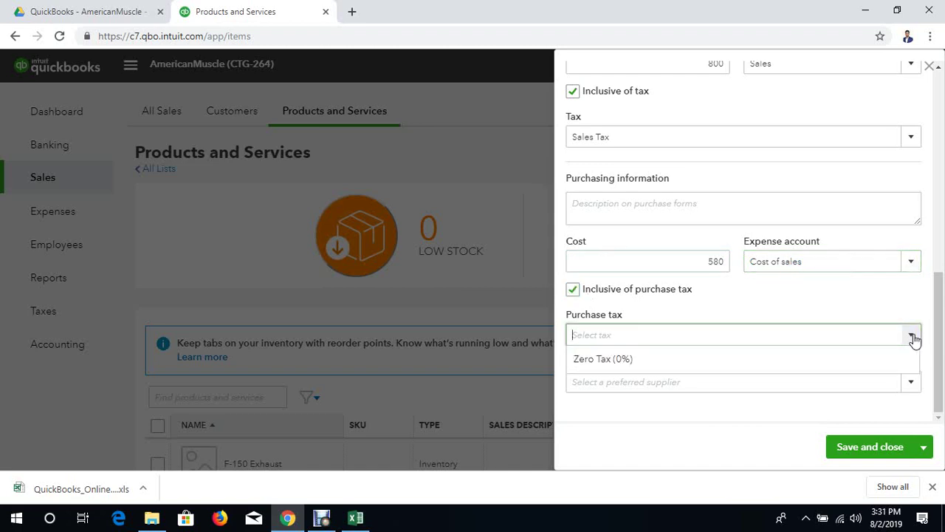
{"action": "left_click", "coordinate": [780, 362]}
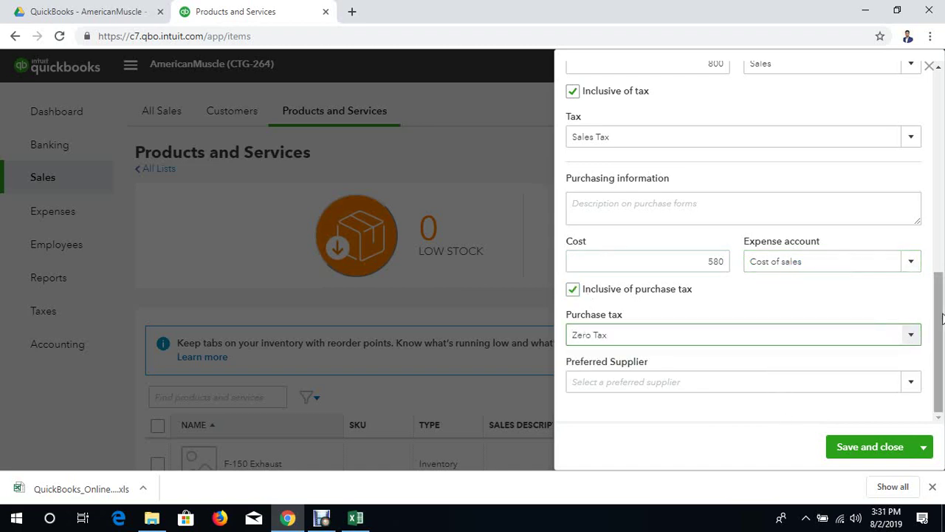
{"action": "left_click", "coordinate": [873, 451]}
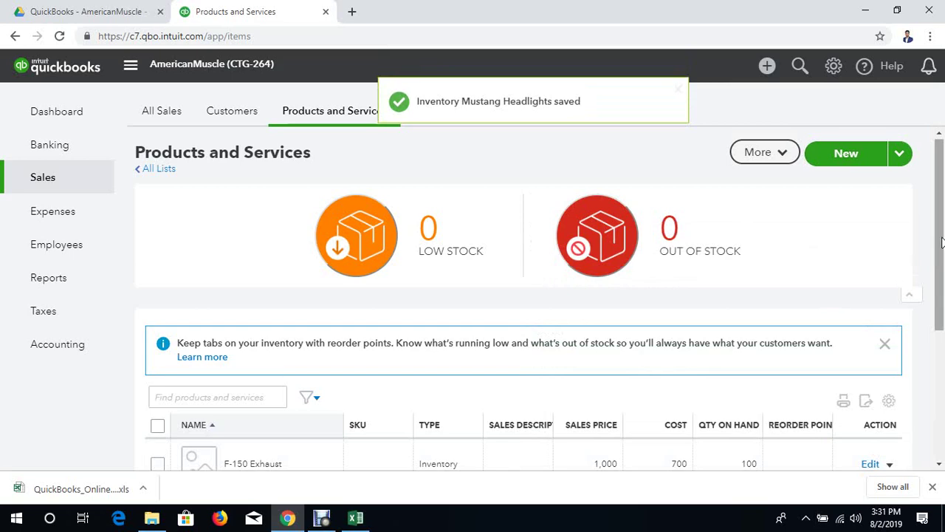
- Hide the SKU column in the products and services list
{"action": "scroll", "coordinate": [942, 242], "scroll_direction": "down", "scroll_amount": 2}
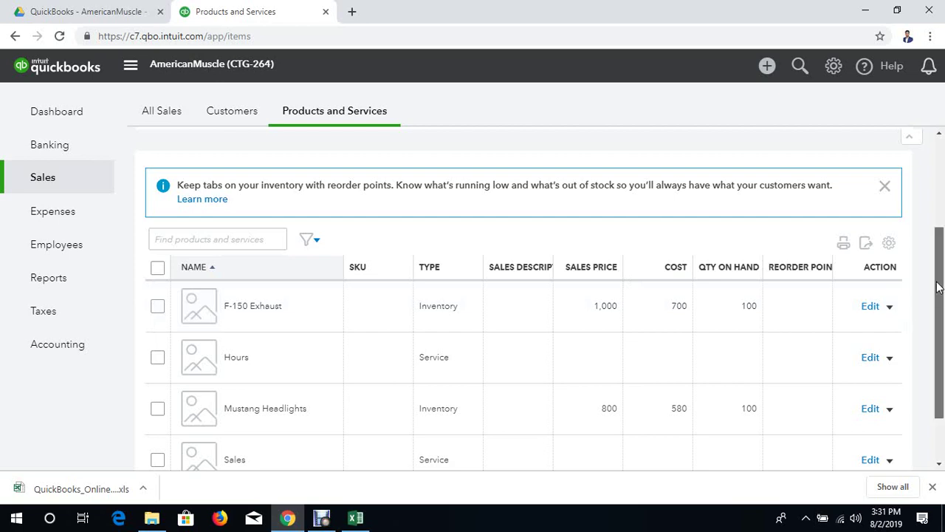
{"action": "mouse_move", "coordinate": [941, 287]}
{"action": "left_mouse_down"}
{"action": "mouse_move", "coordinate": [941, 264]}
{"action": "mouse_move", "coordinate": [942, 285]}
{"action": "left_mouse_up"}
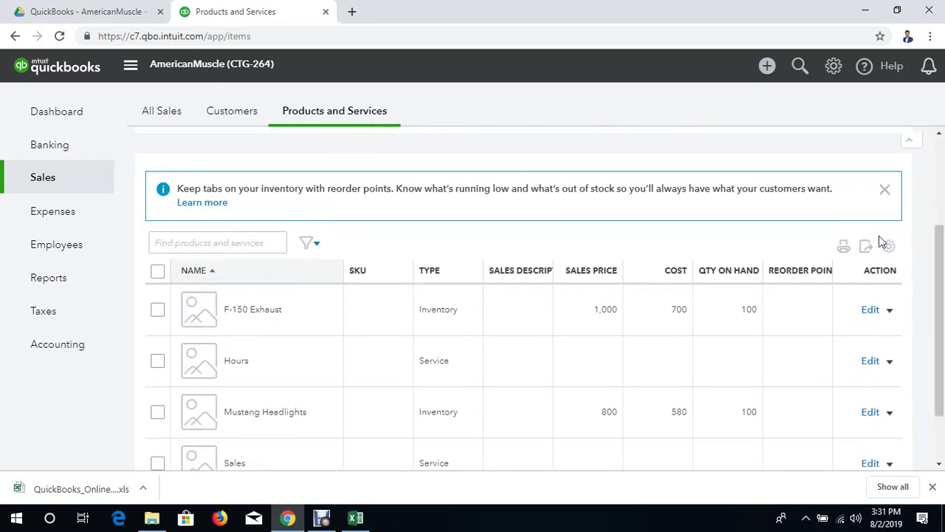
{"action": "left_click", "coordinate": [943, 209]}
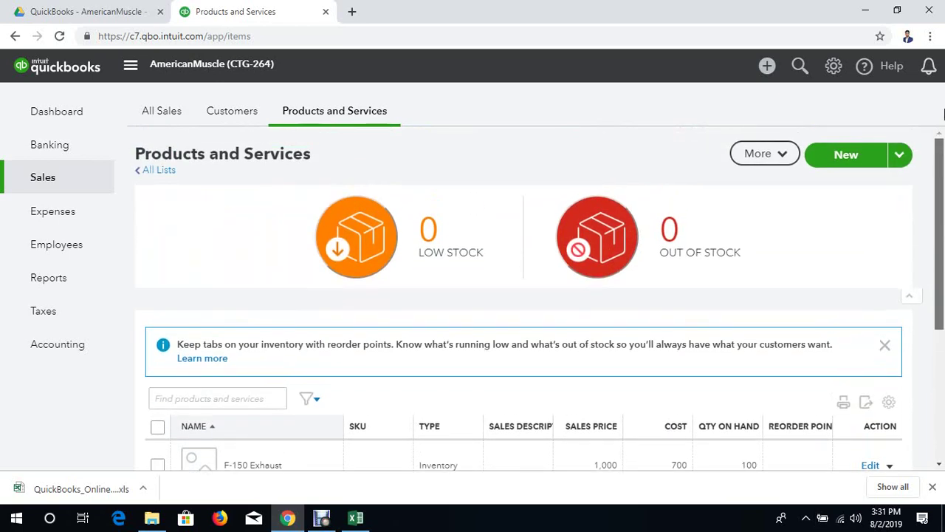
{"action": "left_click_drag", "start_coordinate": [943, 150], "coordinate": [943, 246]}
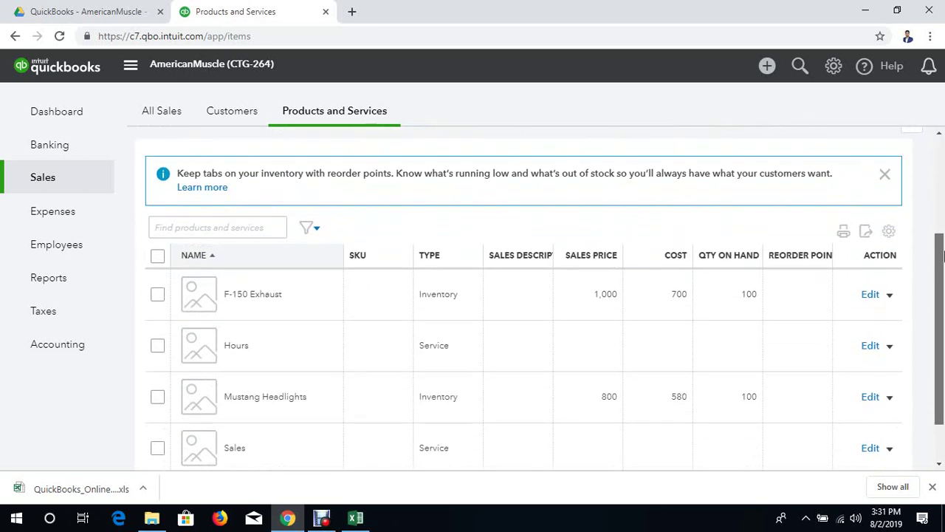
{"action": "left_click", "coordinate": [890, 233]}
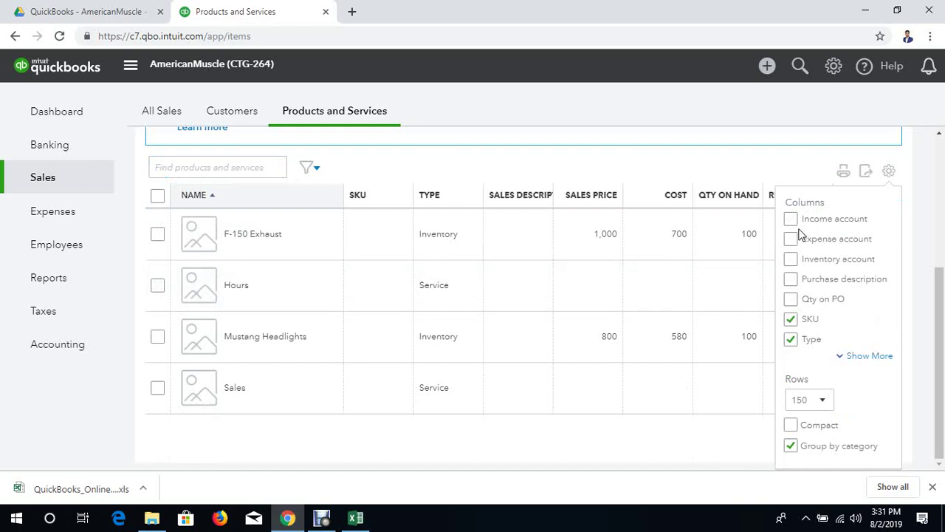
{"action": "left_click", "coordinate": [791, 320]}
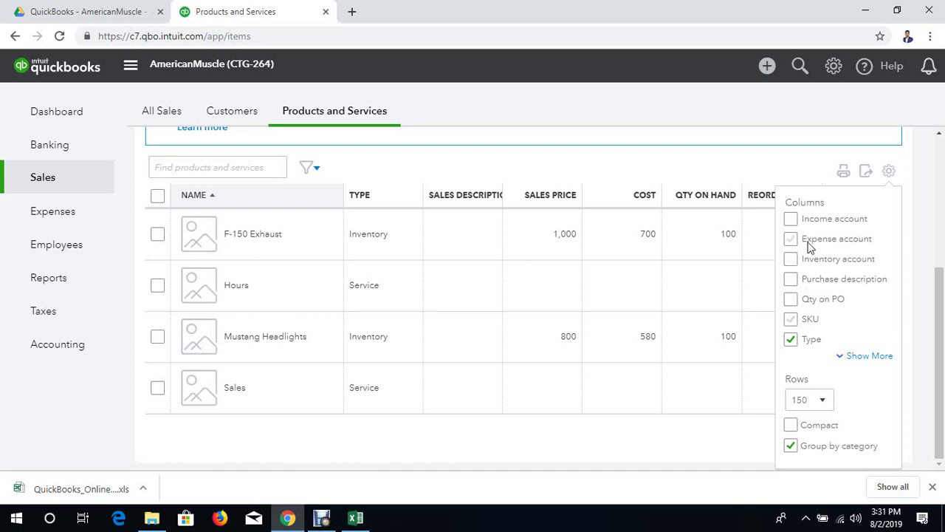
{"action": "left_click", "coordinate": [940, 351]}
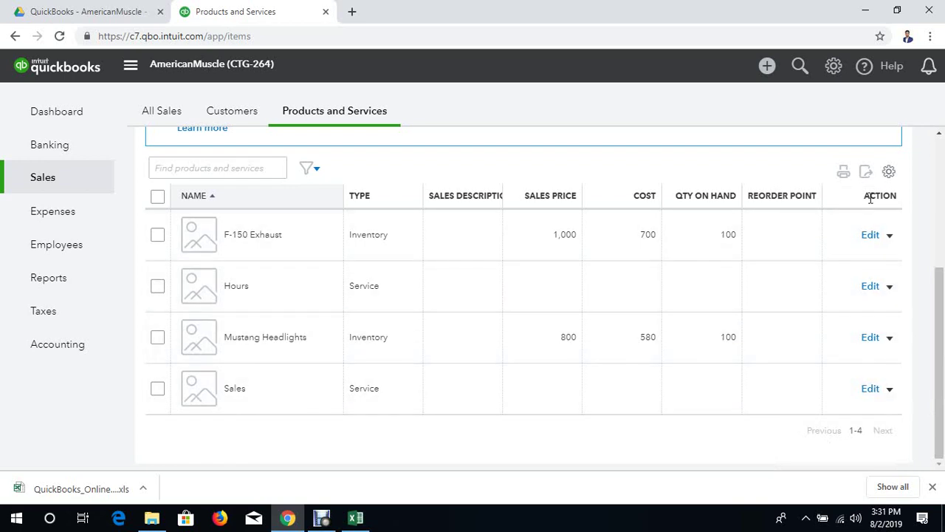
- Hide the Sales description and Reorder point columns in the products and services list
{"action": "left_click", "coordinate": [888, 173]}
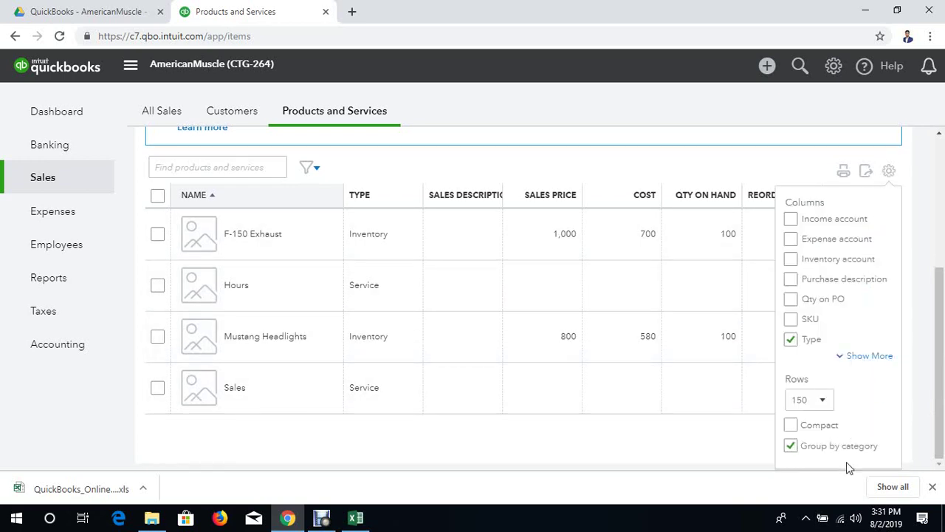
{"action": "left_click", "coordinate": [852, 356]}
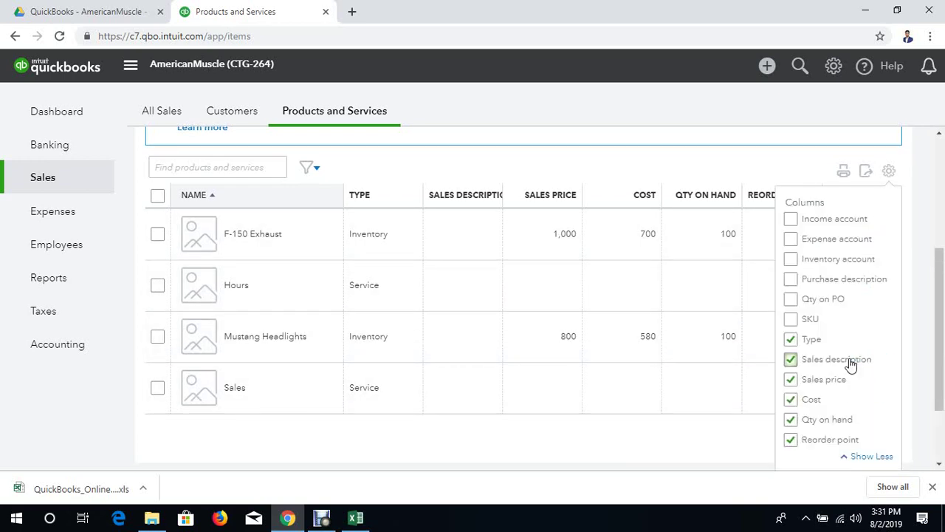
{"action": "left_click", "coordinate": [790, 360]}
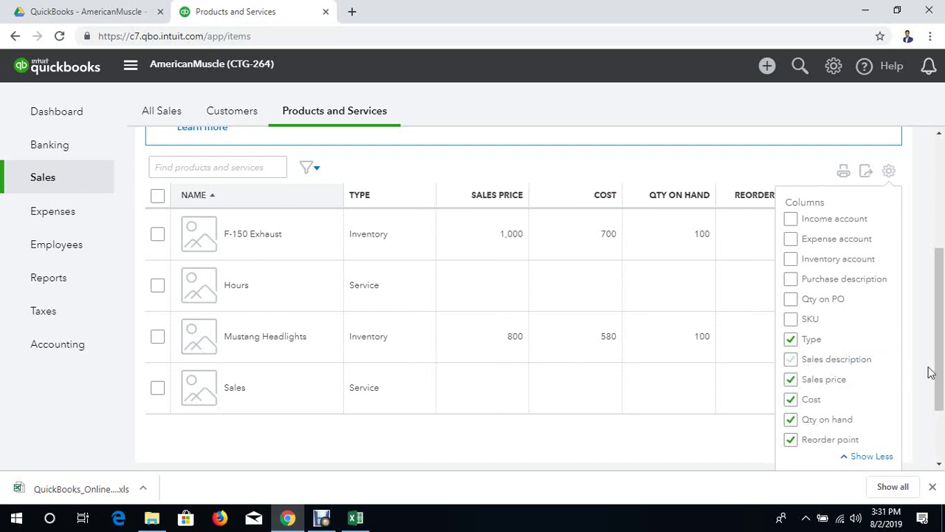
{"action": "left_click", "coordinate": [793, 440]}
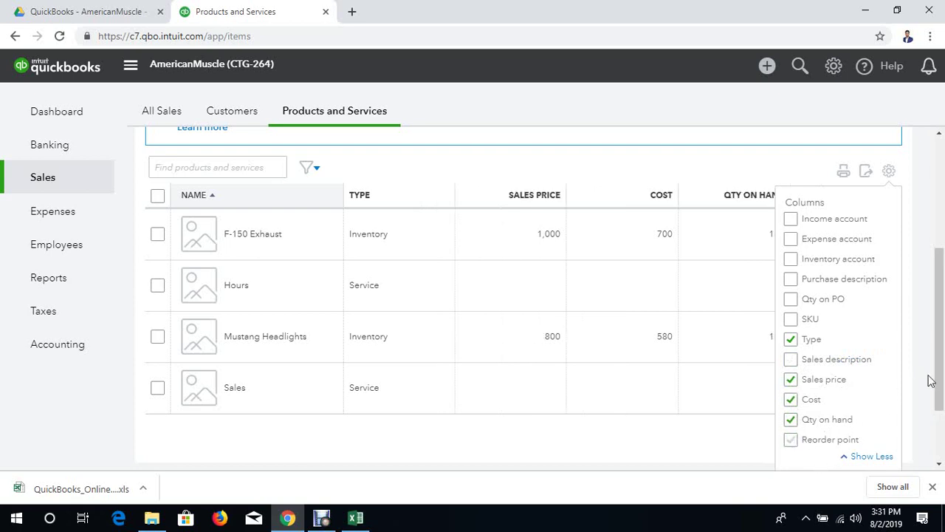
{"action": "left_click", "coordinate": [940, 437]}
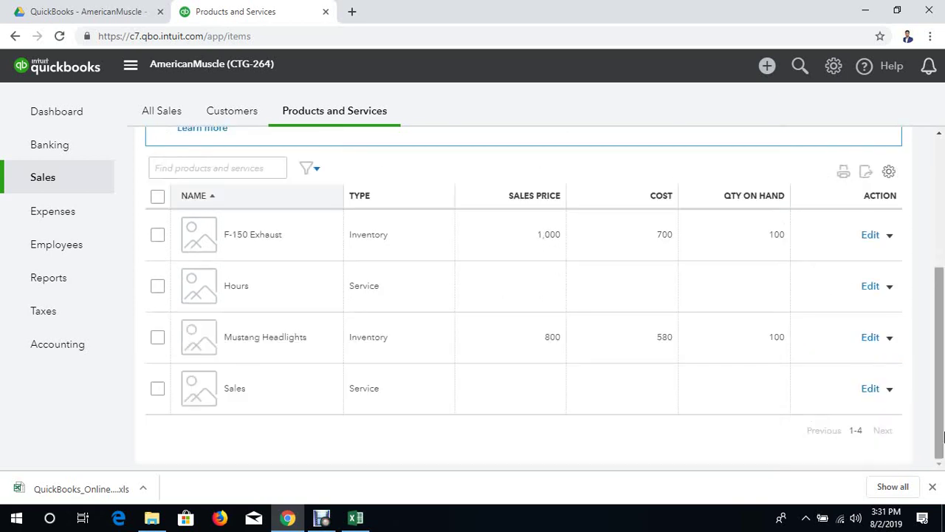
{"action": "left_click", "coordinate": [889, 173]}
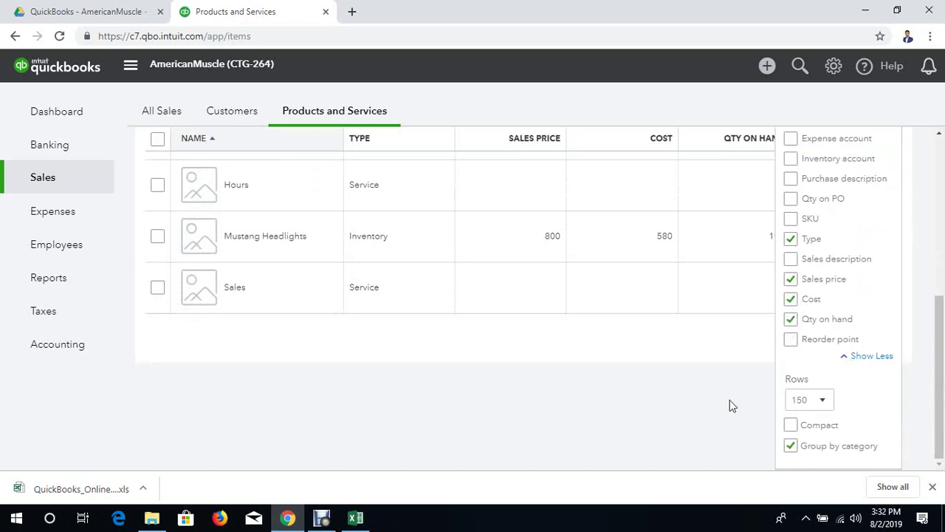
{"action": "left_click", "coordinate": [865, 358]}
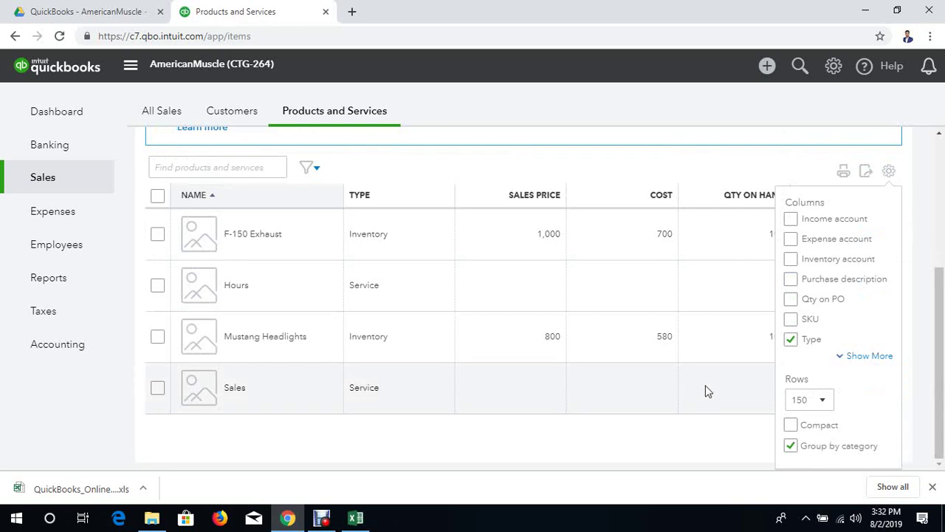
{"action": "left_click", "coordinate": [891, 174]}
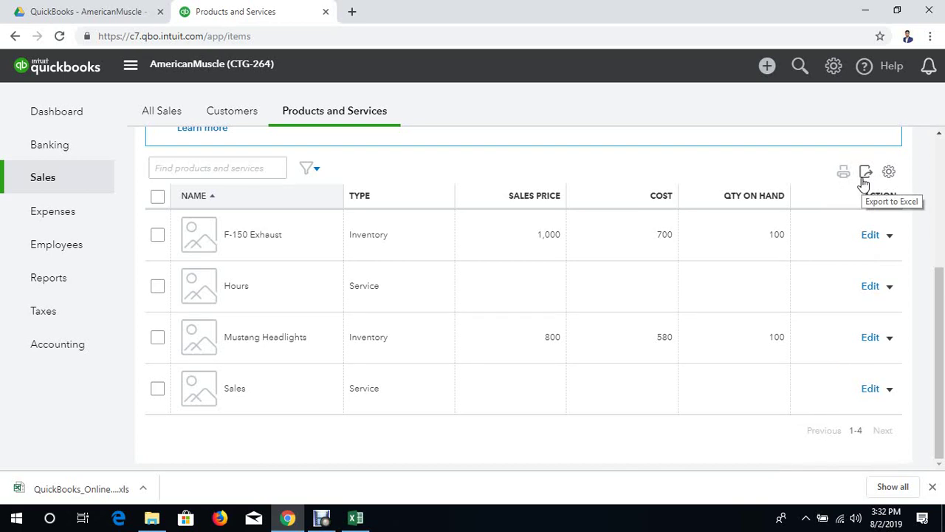
- Export the products and services list to Excel, and close the QuickBooks_Online_PnS_Sample_File workbook already open in Excel
{"action": "left_click", "coordinate": [866, 174]}
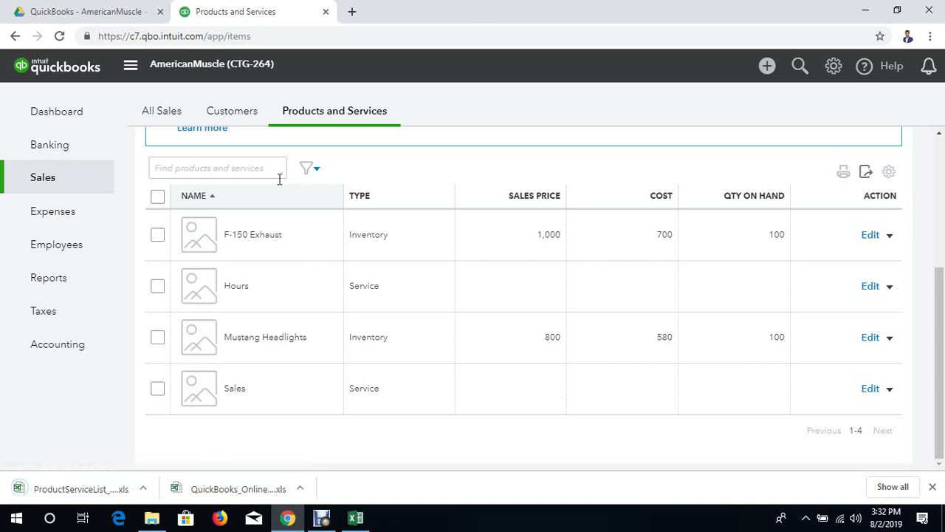
{"action": "left_click", "coordinate": [356, 517]}
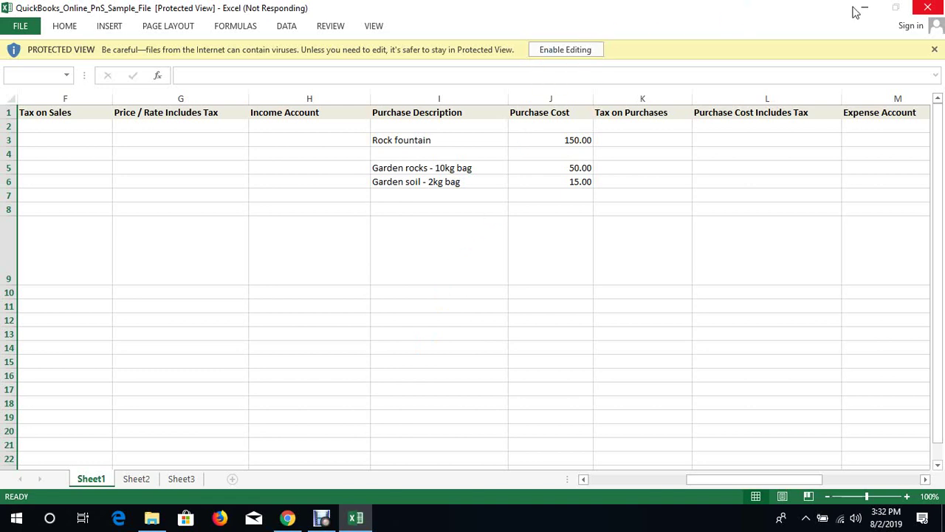
{"action": "left_click", "coordinate": [929, 10]}
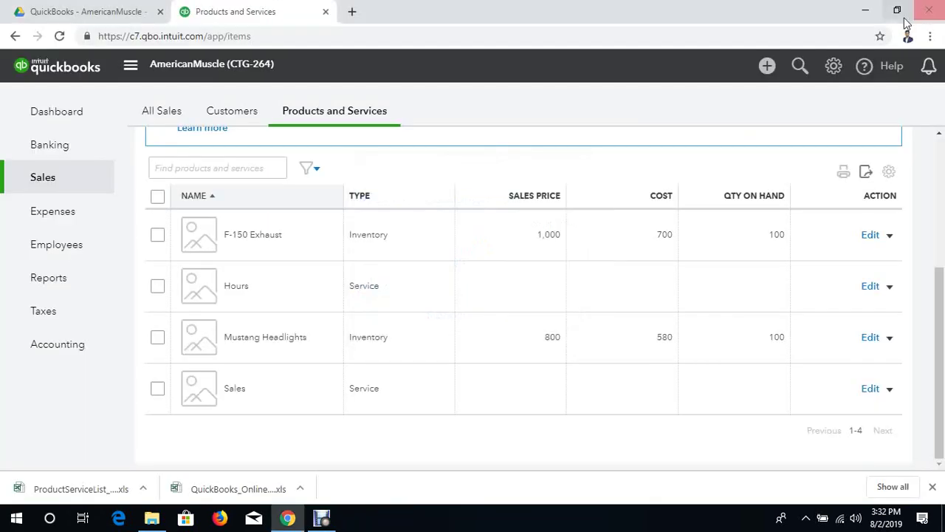
- Open the QuickBooks_Online_PnS_Sample_File workbook from the Downloads folder in File Explorer
{"action": "mouse_move", "coordinate": [151, 518]}
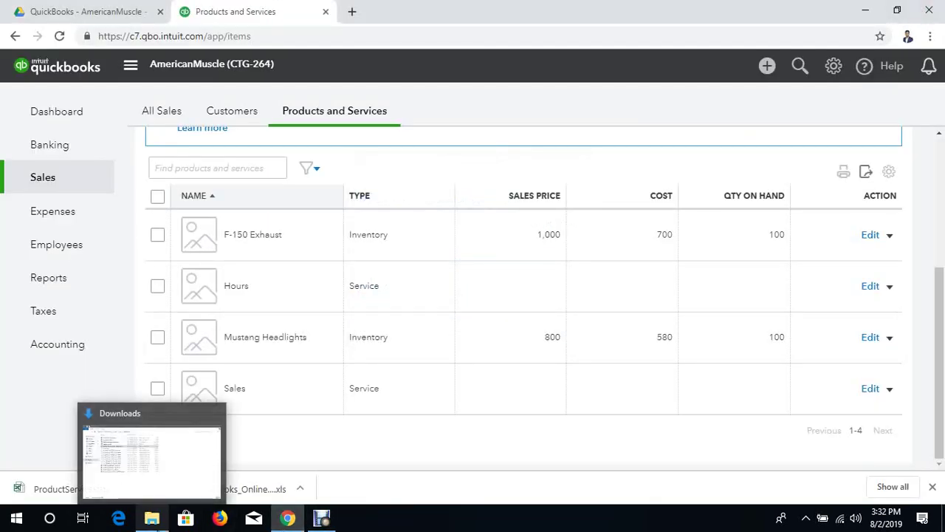
{"action": "left_click", "coordinate": [171, 416]}
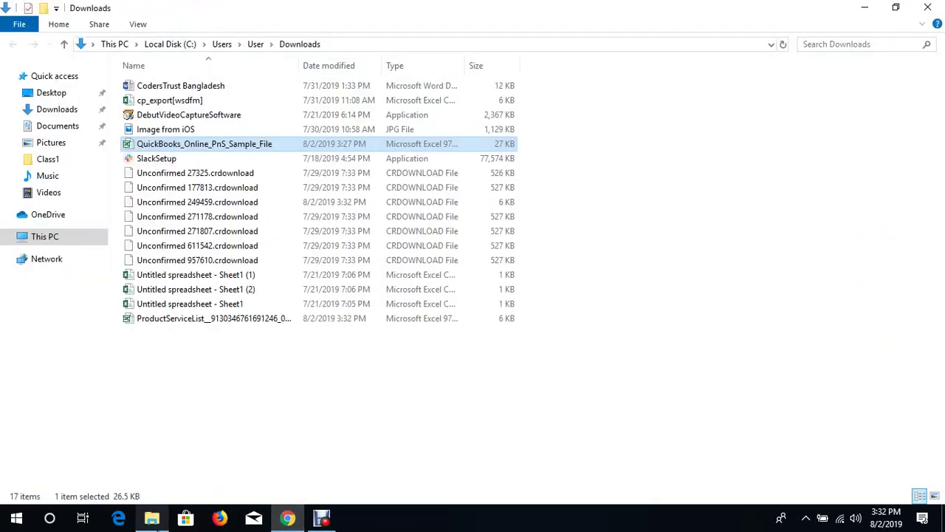
{"action": "double_click", "coordinate": [238, 146]}
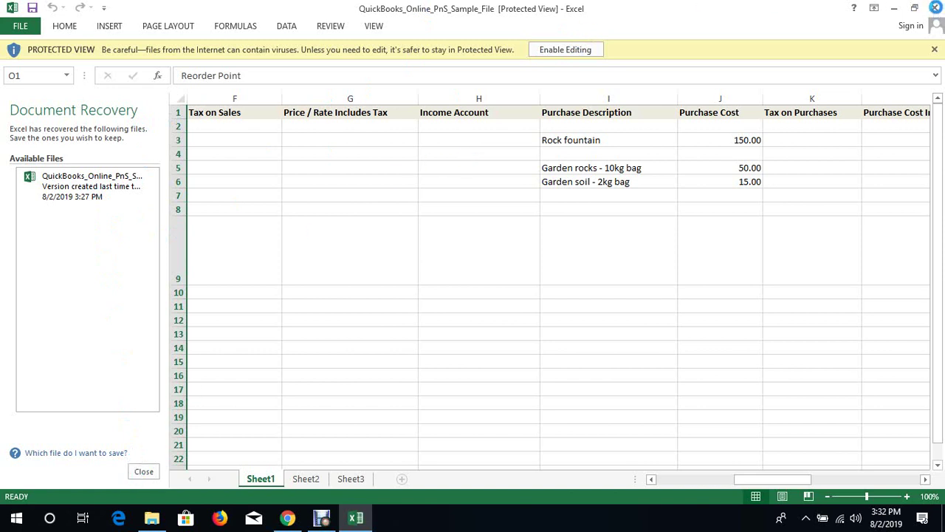
- Return to the Downloads folder in File Explorer and open the exported ProductServiceList workbook in Excel
{"action": "left_click", "coordinate": [153, 520]}
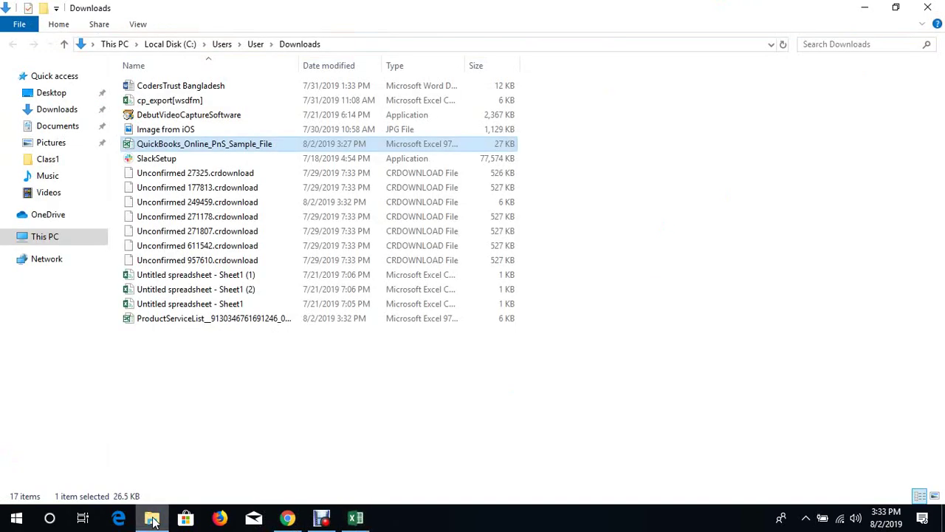
{"action": "left_click", "coordinate": [266, 321]}
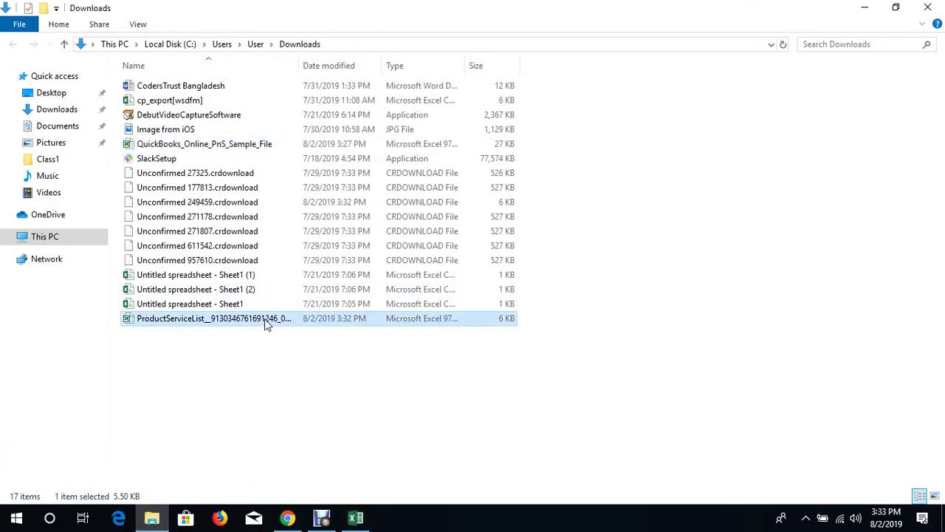
{"action": "double_click", "coordinate": [265, 318]}
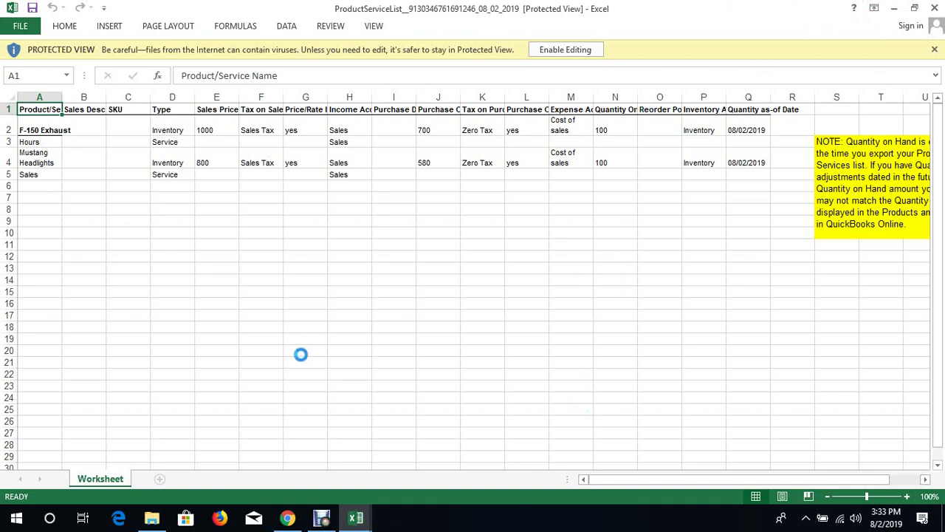
- Switch to the QuickBooks_Online_PnS_Sample_File workbook window in Excel
{"action": "mouse_move", "coordinate": [347, 517]}
{"action": "left_click", "coordinate": [282, 459]}
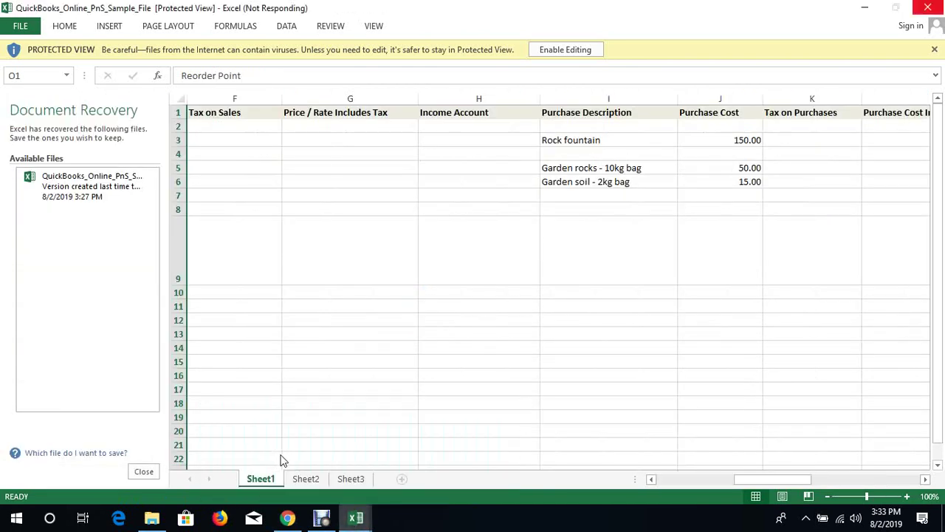